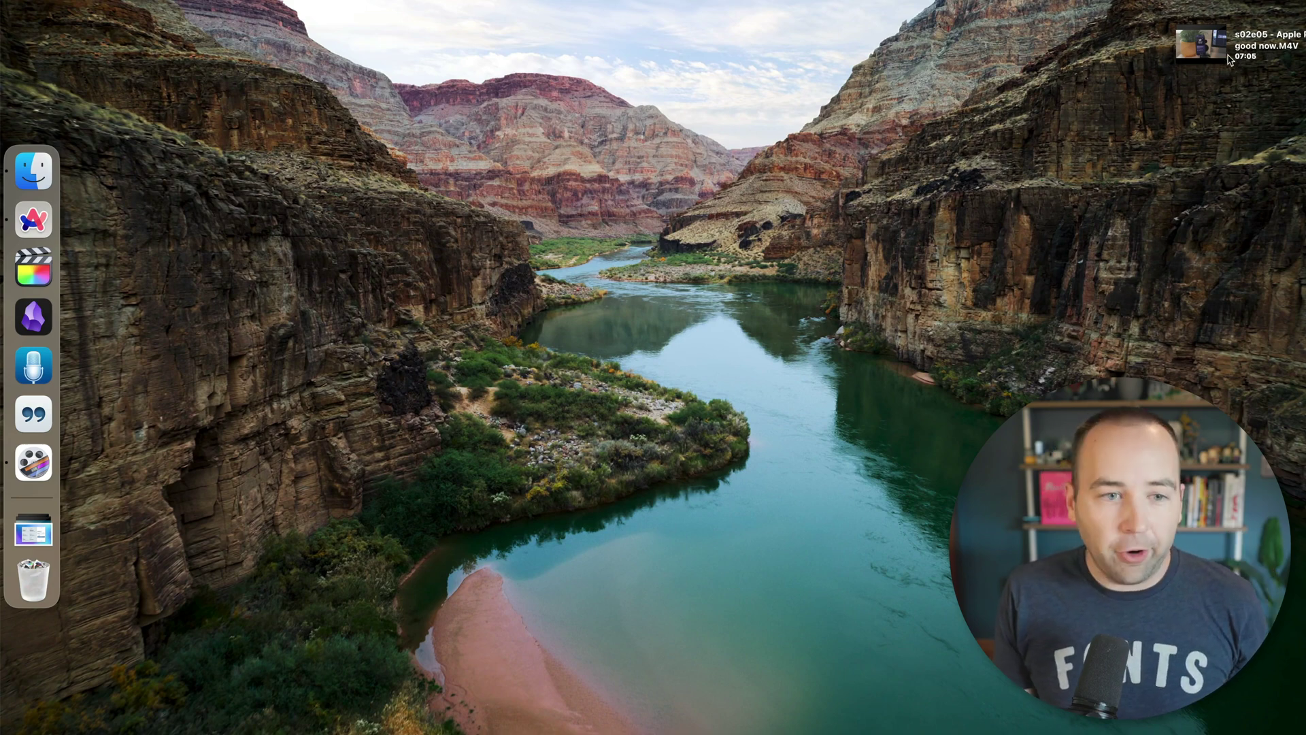
Transcribe 's02e05 - Apple Podcasts is good now.M4V' in MacWhisper, then check the Segments and Transcript views.
click(34, 368)
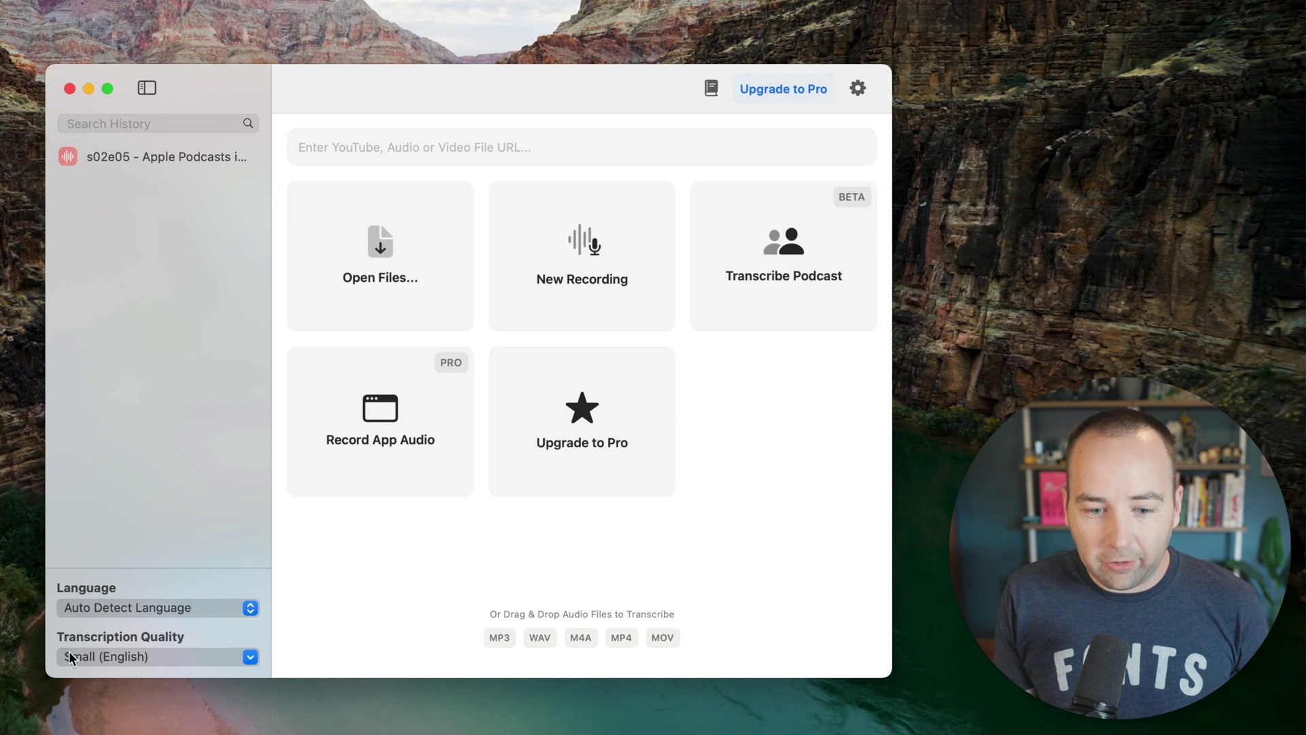
drag(1008, 43, 559, 328)
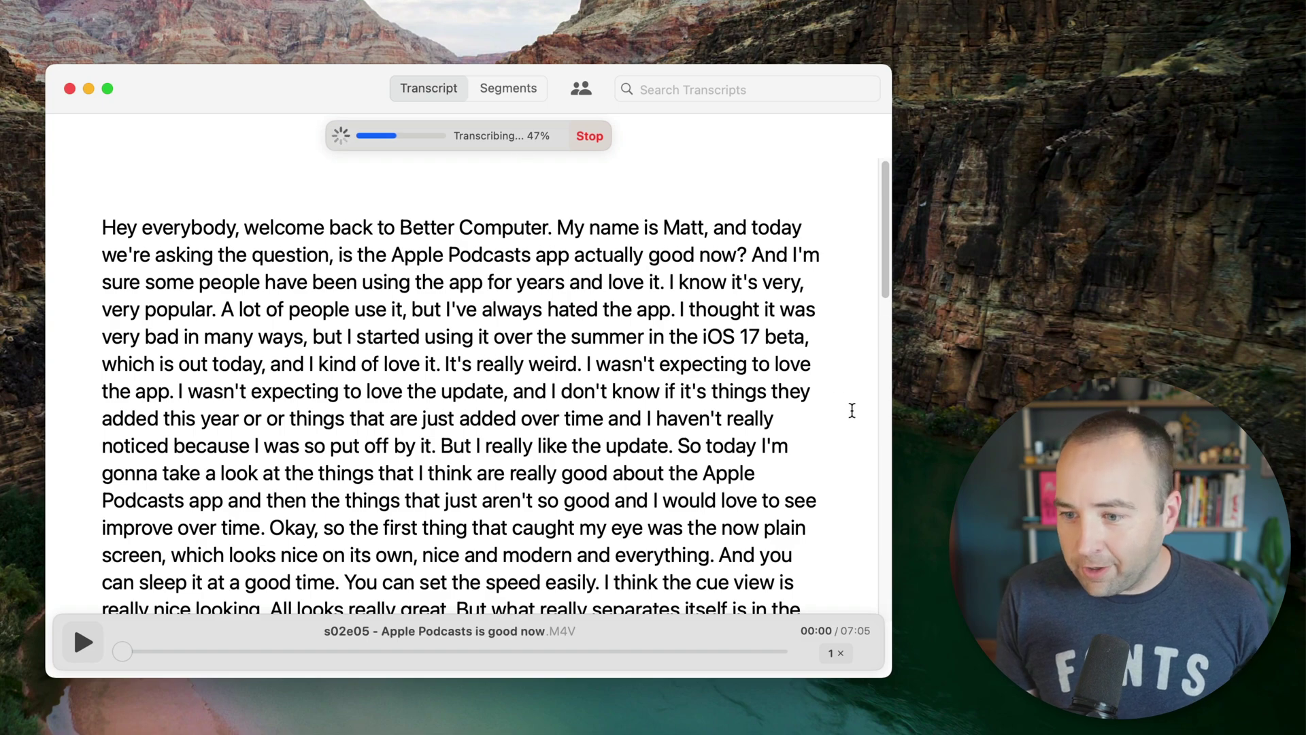
scroll(887, 411, down, 20)
scroll(748, 308, up, 20)
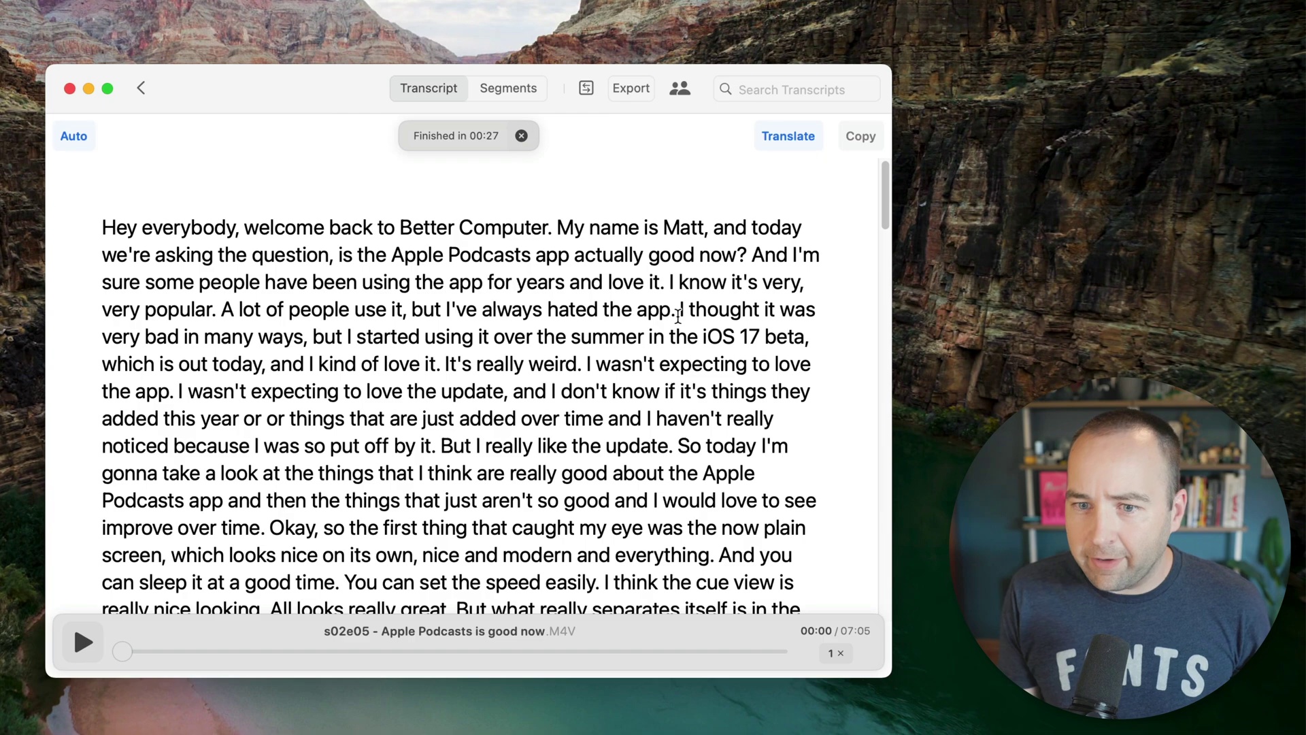
scroll(758, 279, down, 15)
scroll(795, 182, up, 15)
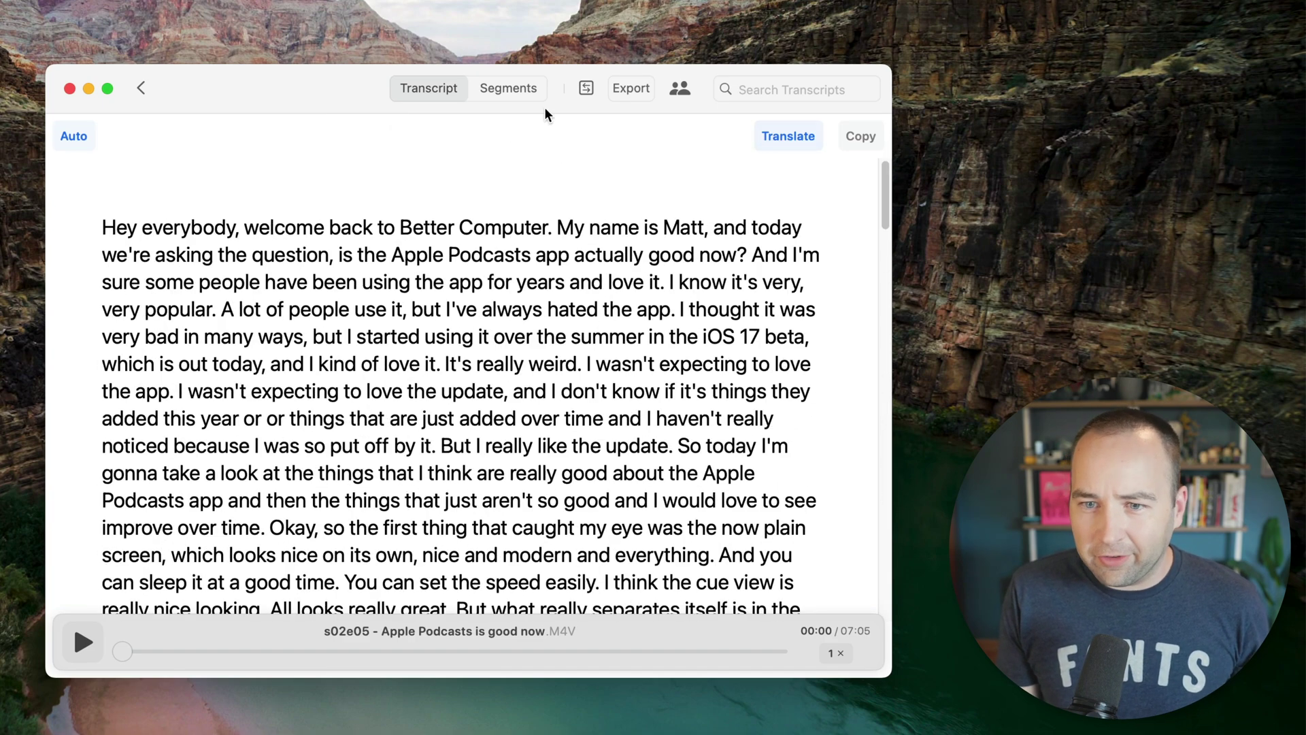
click(514, 92)
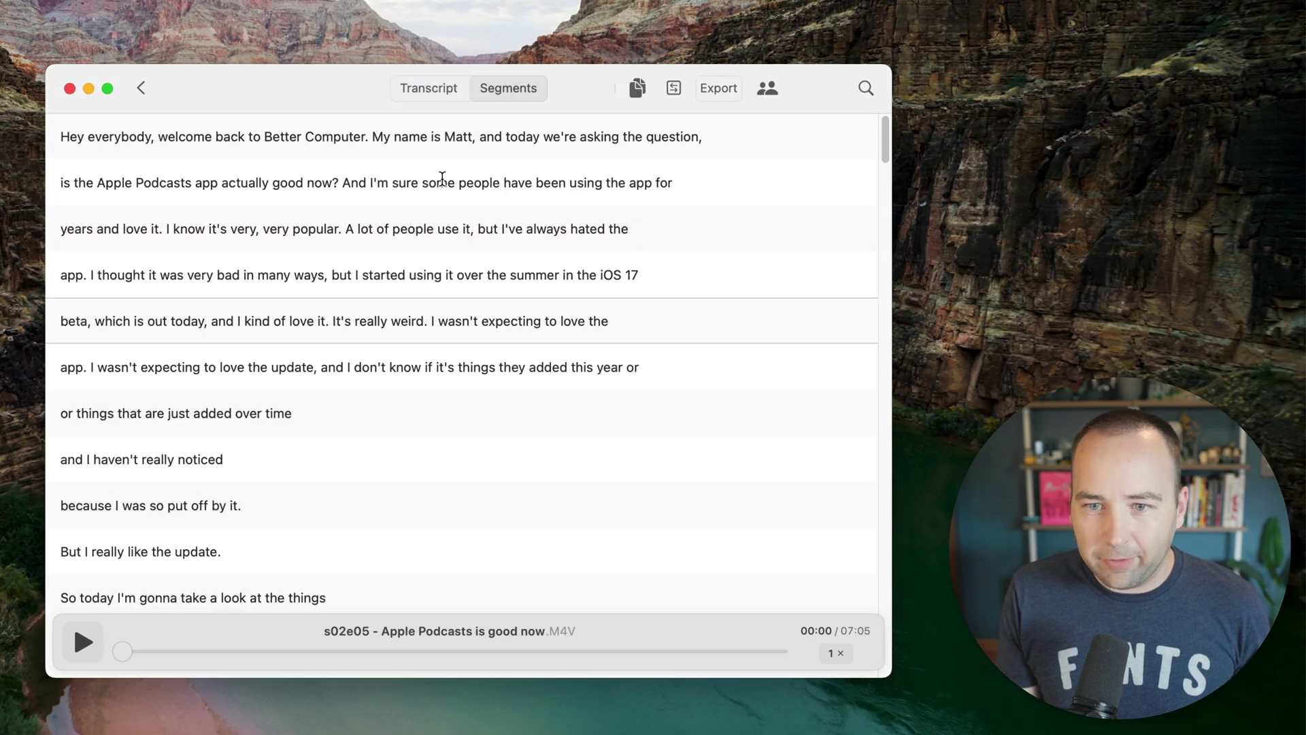
click(424, 90)
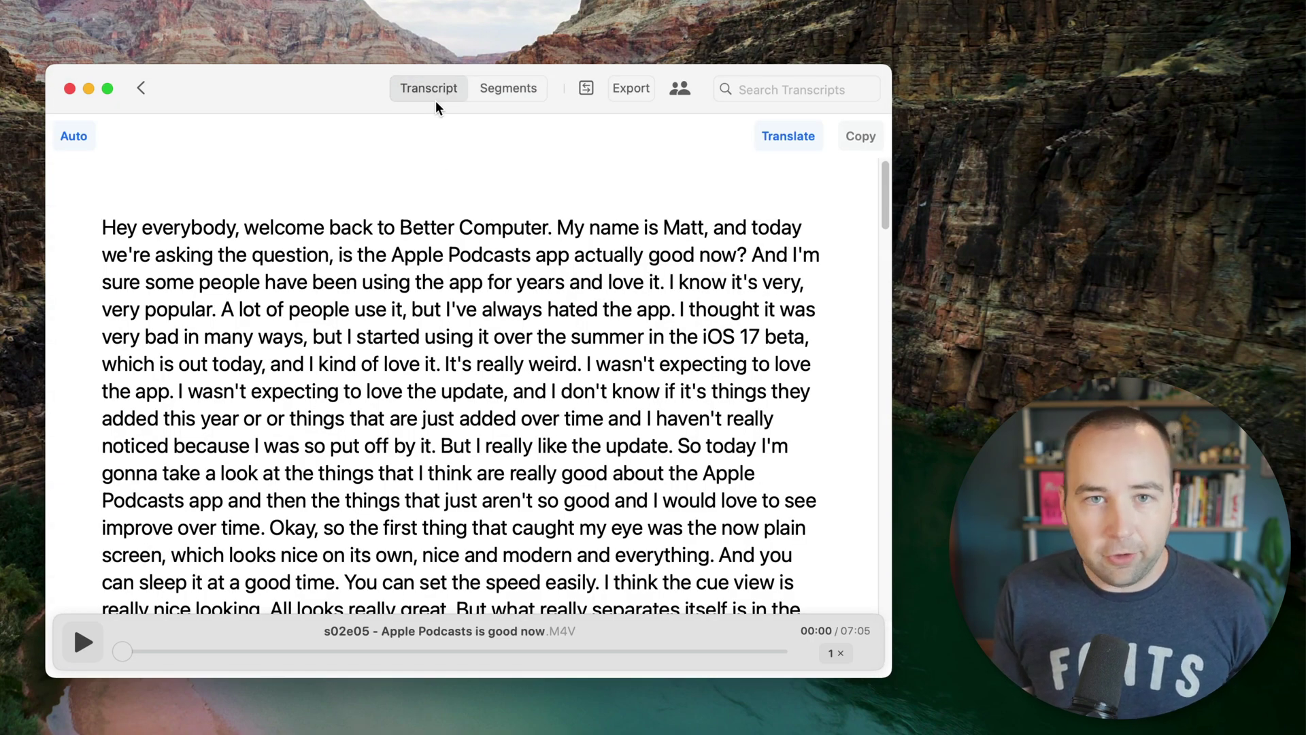
Export the transcript as 's02e05 - Apple Podcasts is good now.srt' to the Desktop and return home.
click(637, 88)
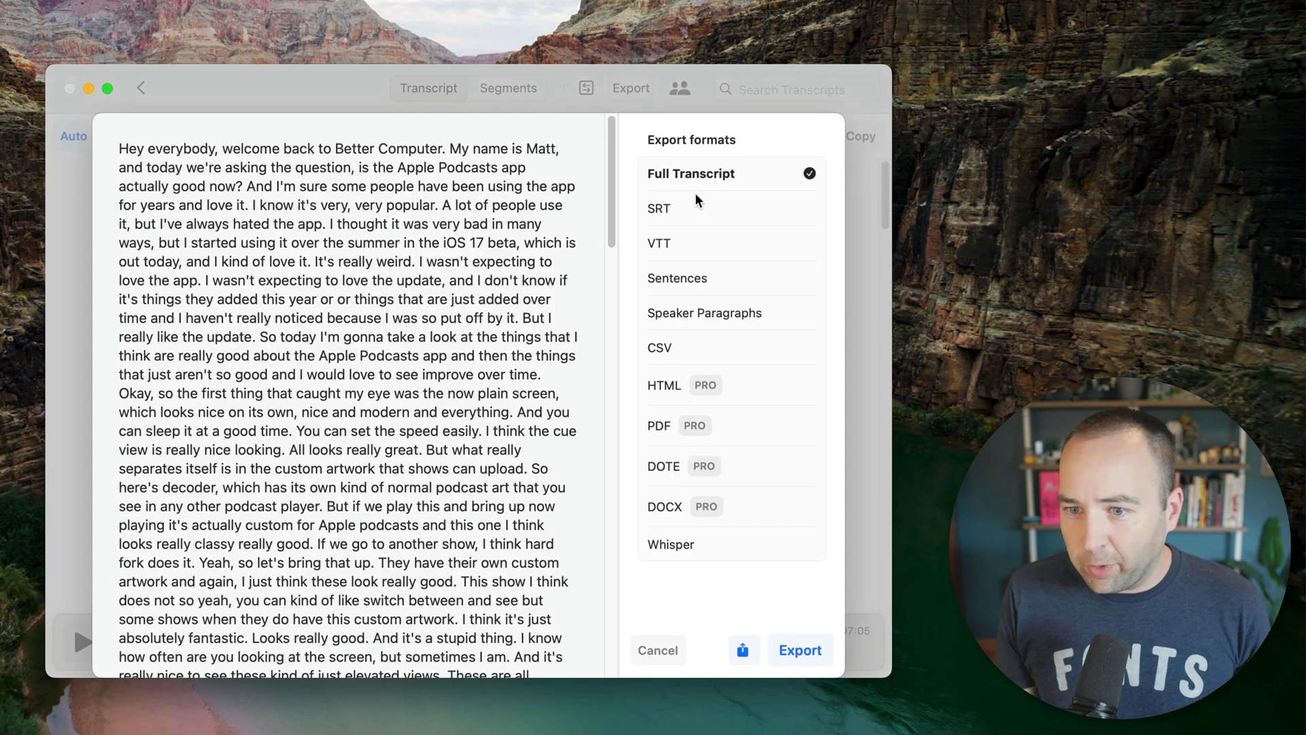
click(664, 213)
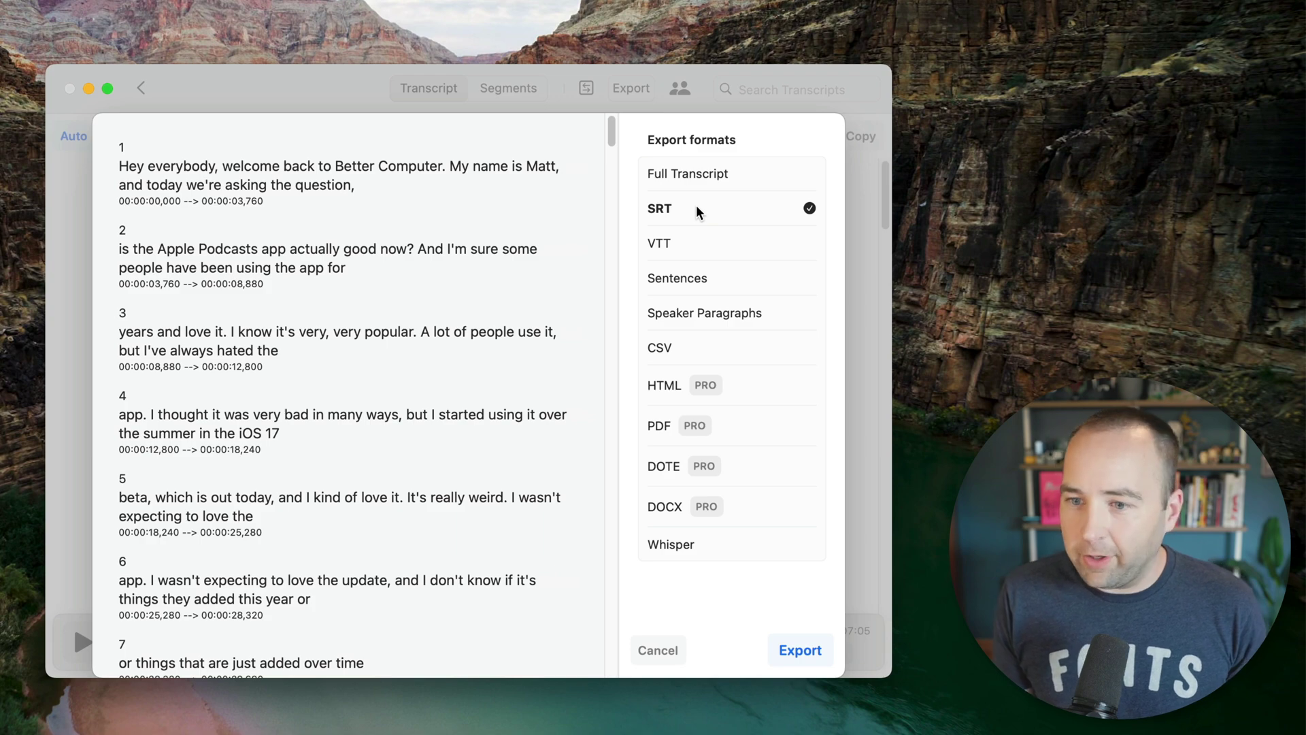
click(806, 647)
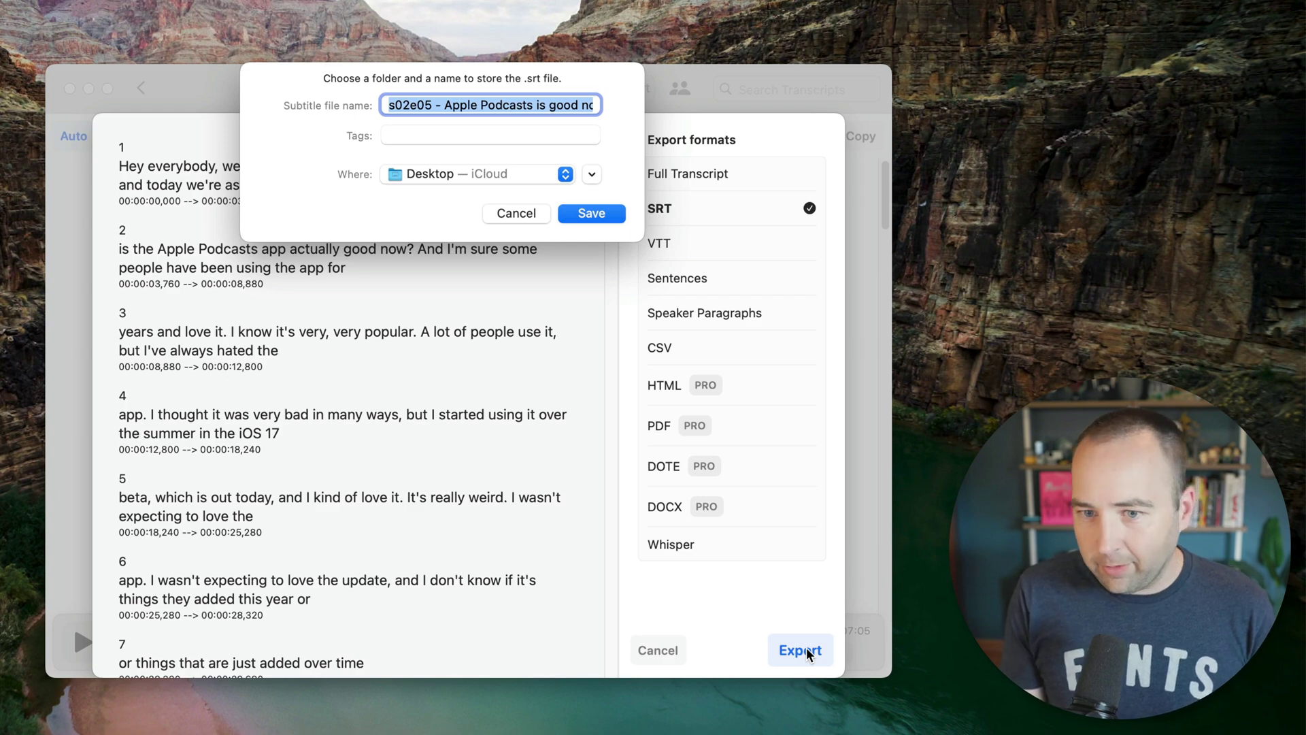
key(Return)
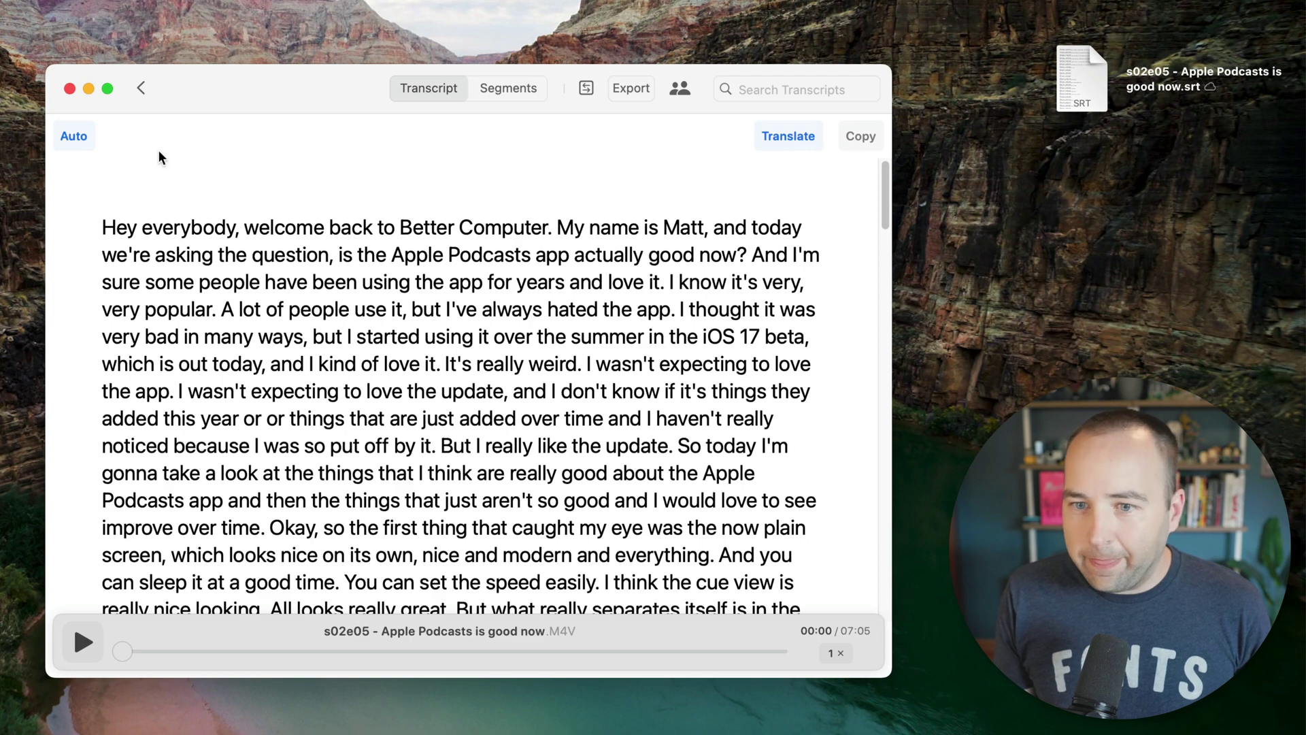
click(139, 89)
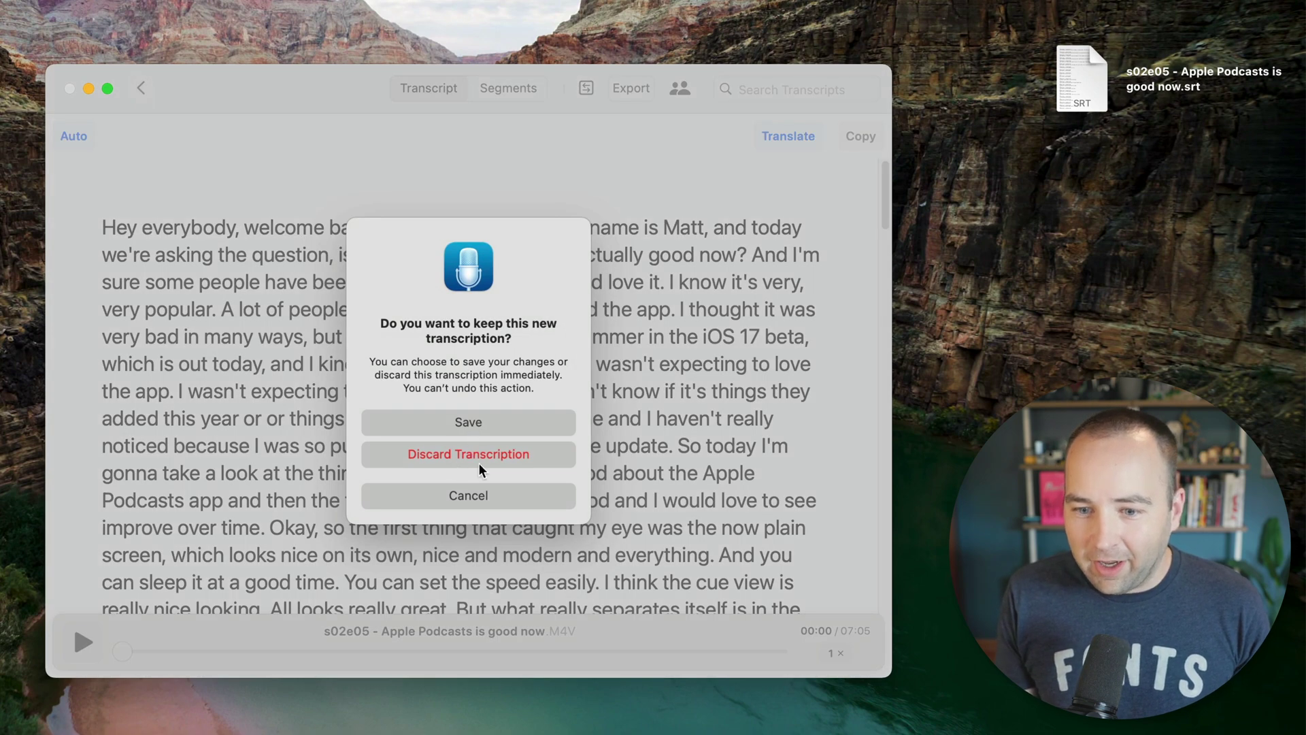
Discard the transcription, browse the Whisper model list, and open MacWhisper's Pro purchase page on Gumroad.
click(480, 457)
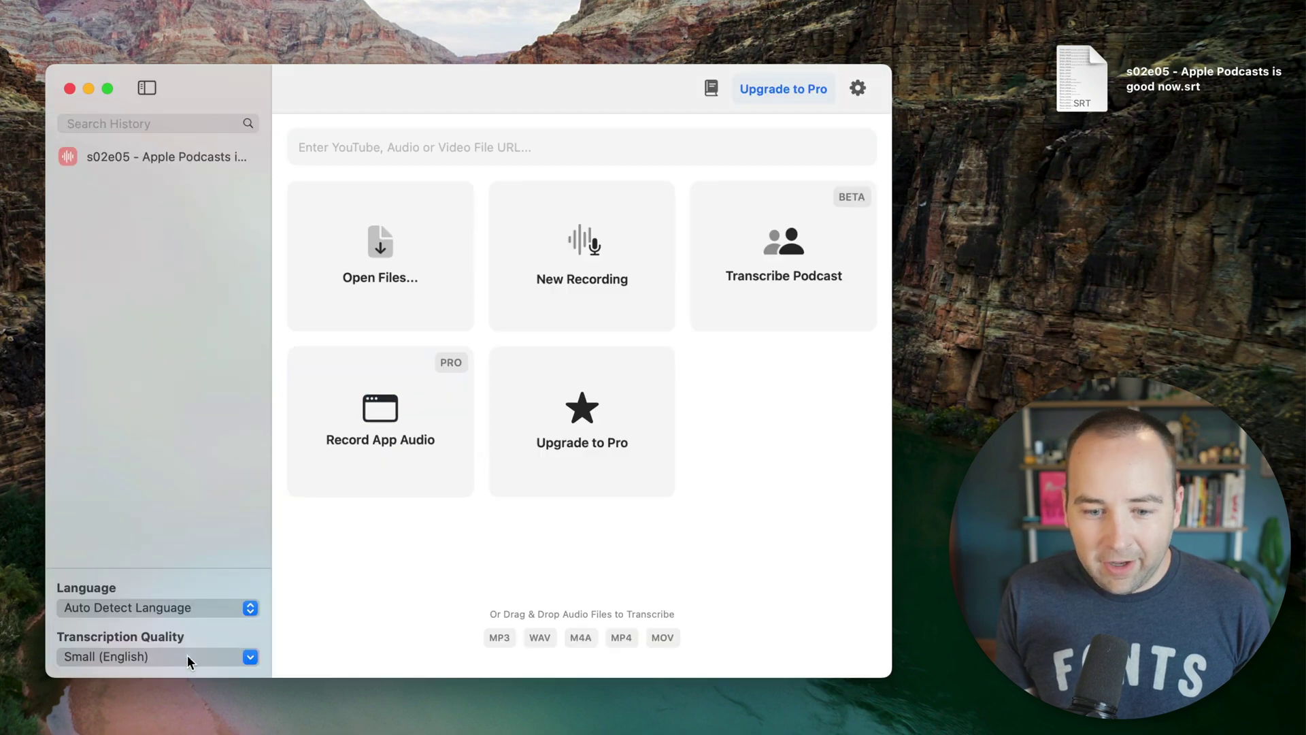
click(188, 657)
click(123, 730)
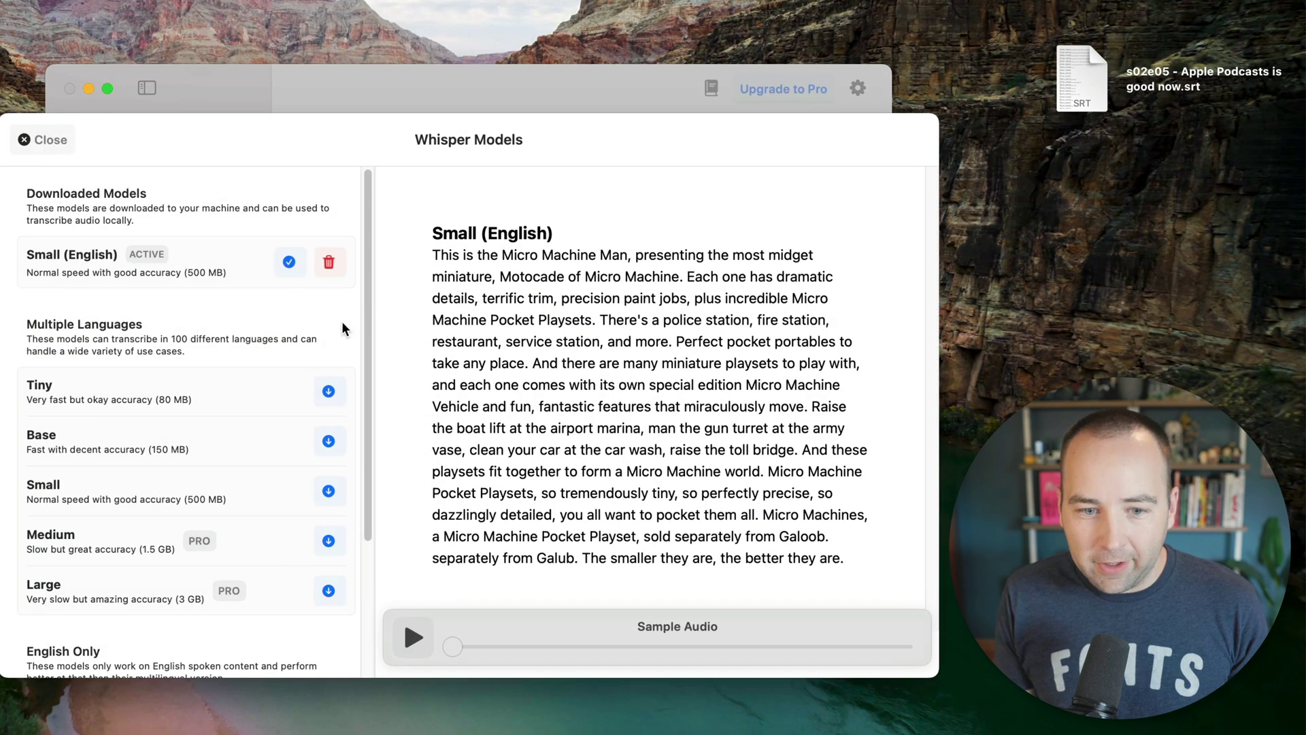
scroll(158, 385, down, 5)
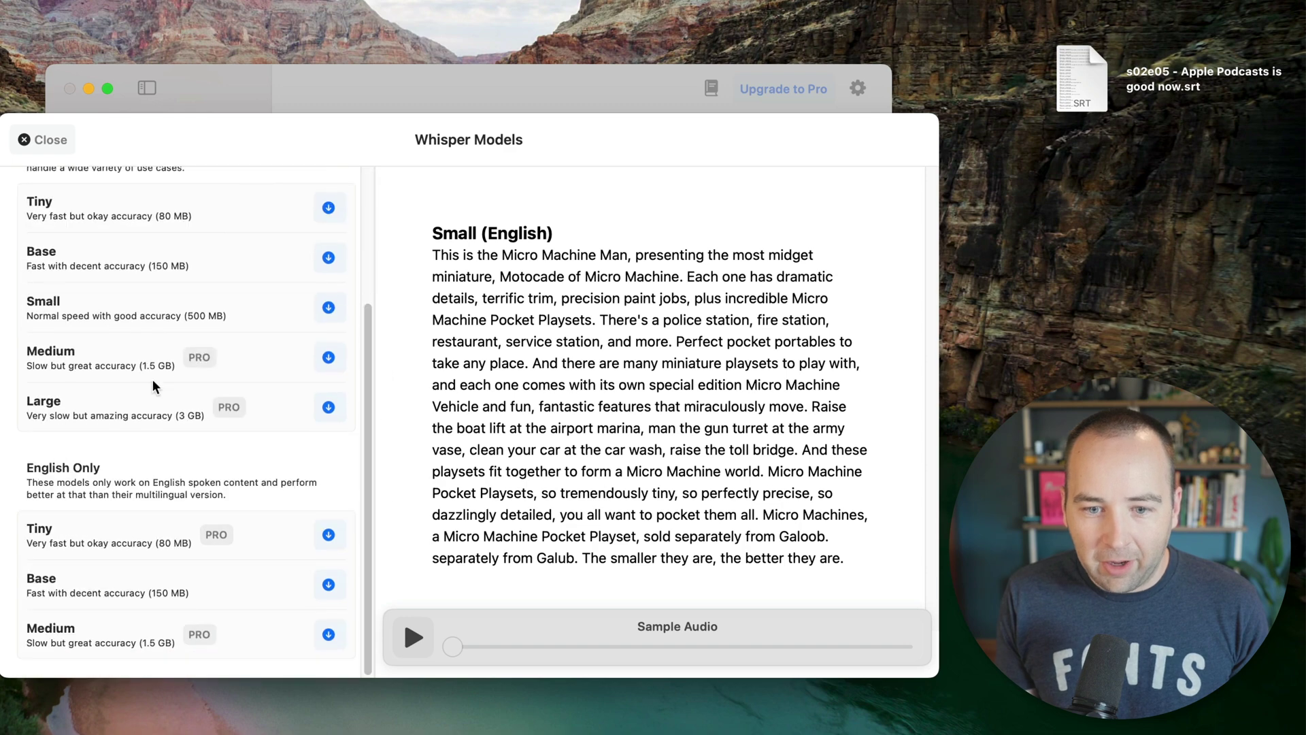
click(770, 95)
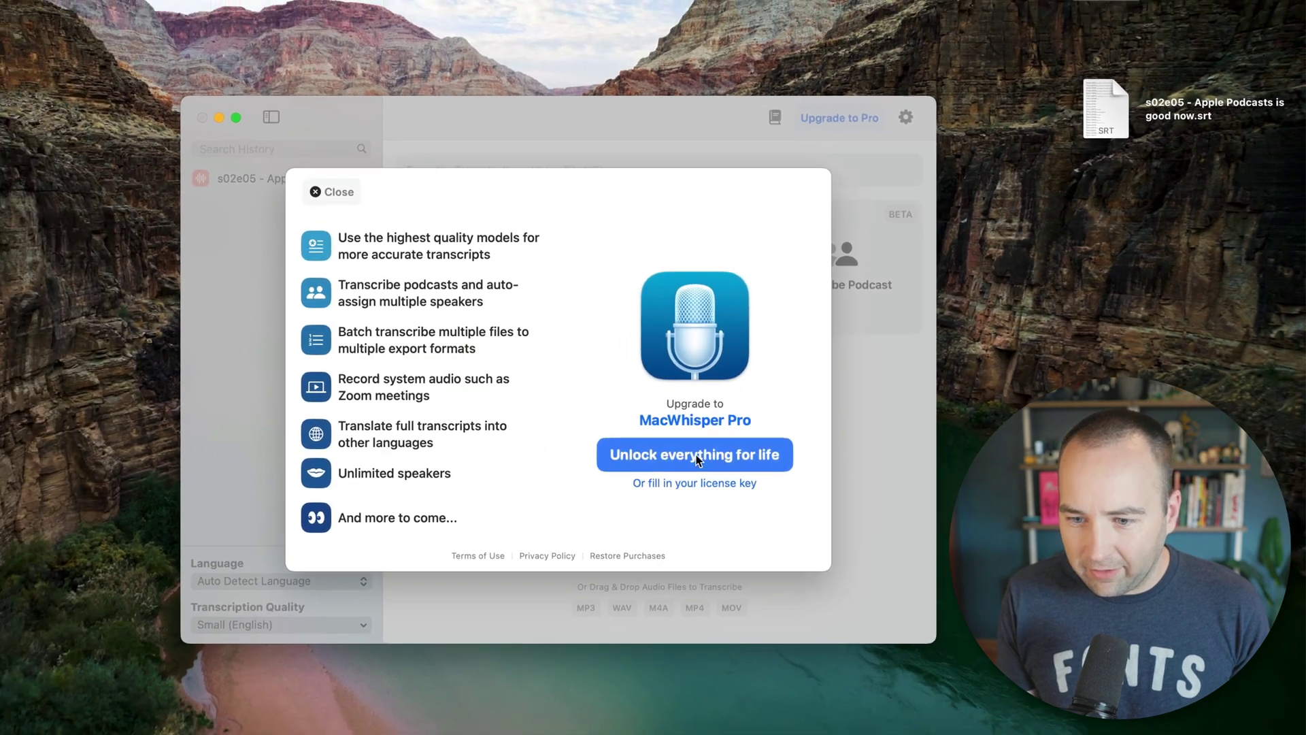
click(622, 466)
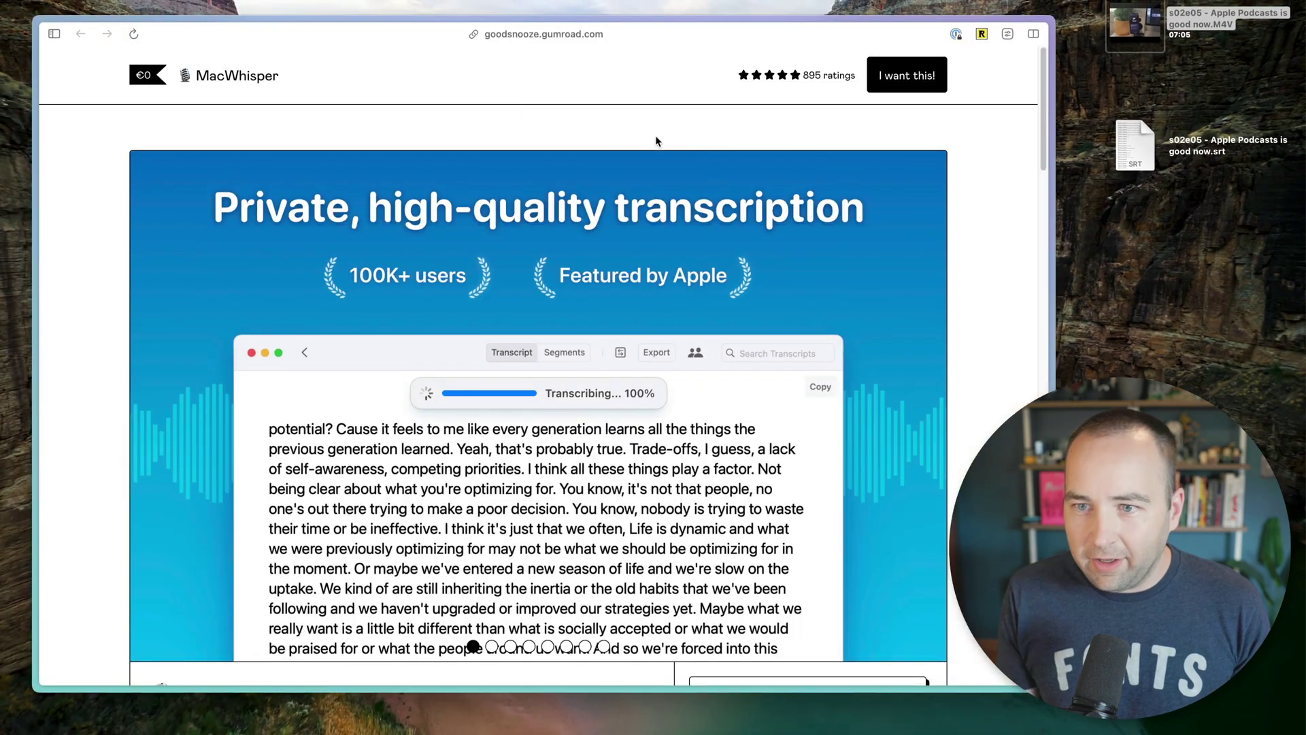
Scroll to the Gumroad pricing list and select the €25 single-licence MacWhisper Pro option.
scroll(692, 141, down, 15)
scroll(718, 252, up, 7)
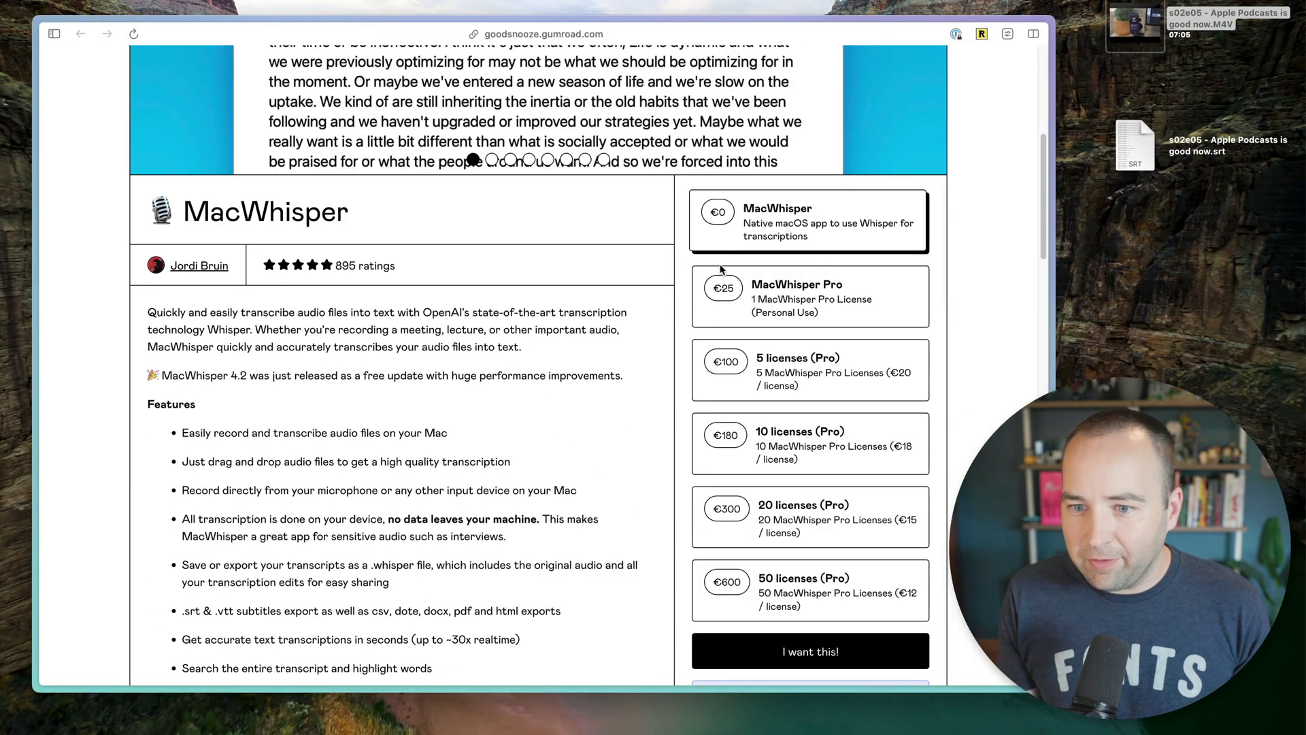
click(740, 293)
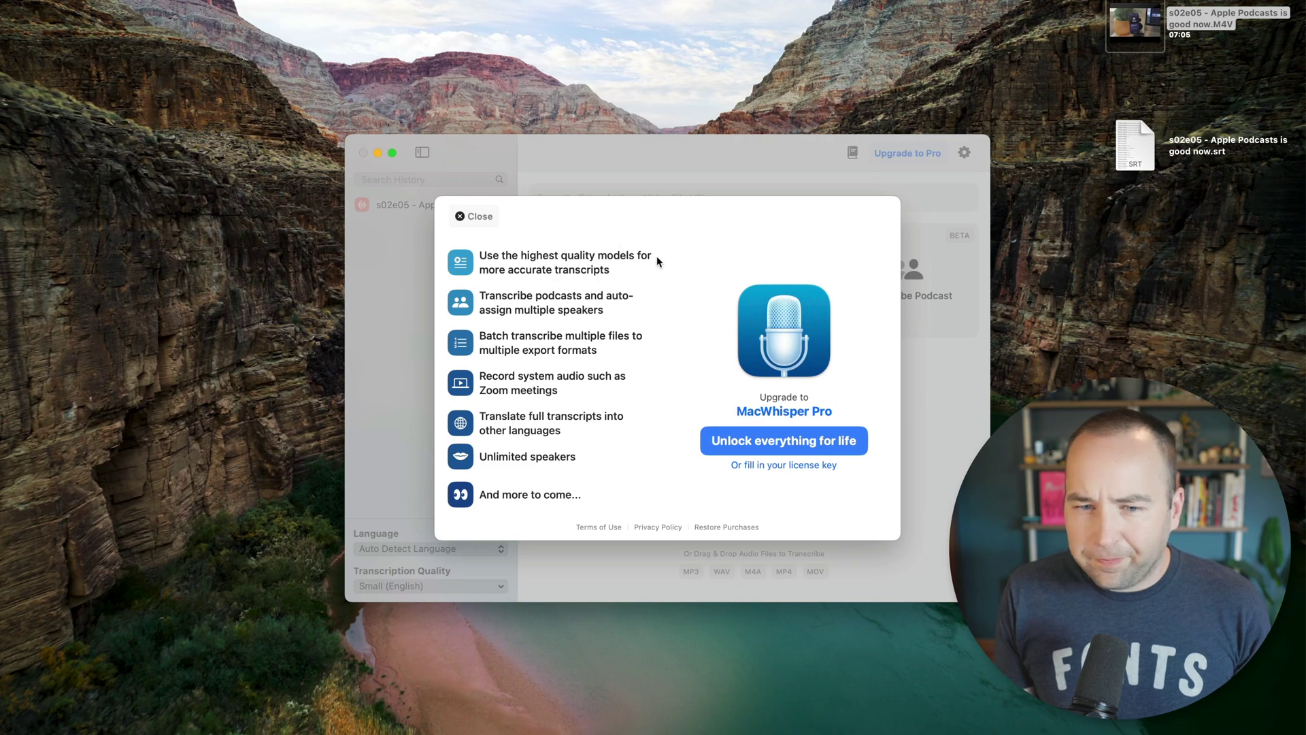
Close the upgrade offer, Quick Look the exported SRT's timed captions, then reveal the desktop.
click(493, 214)
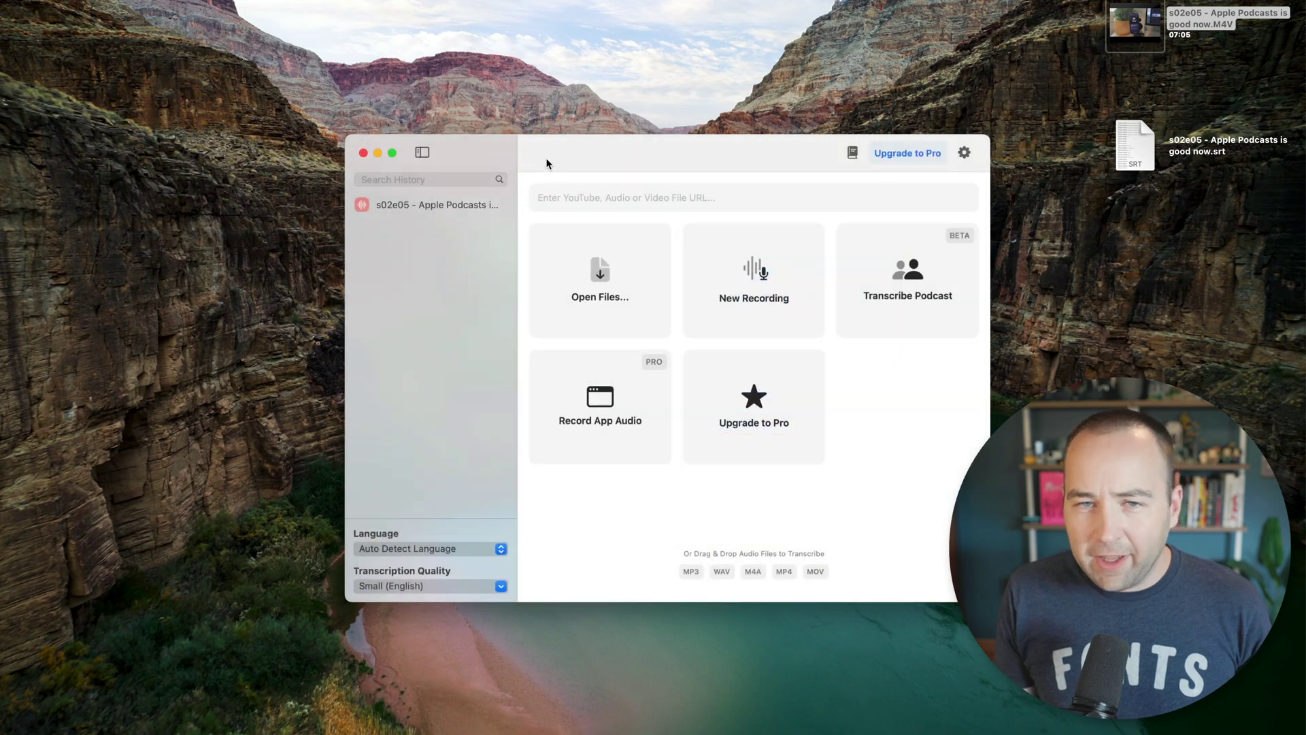
click(1138, 147)
key(space)
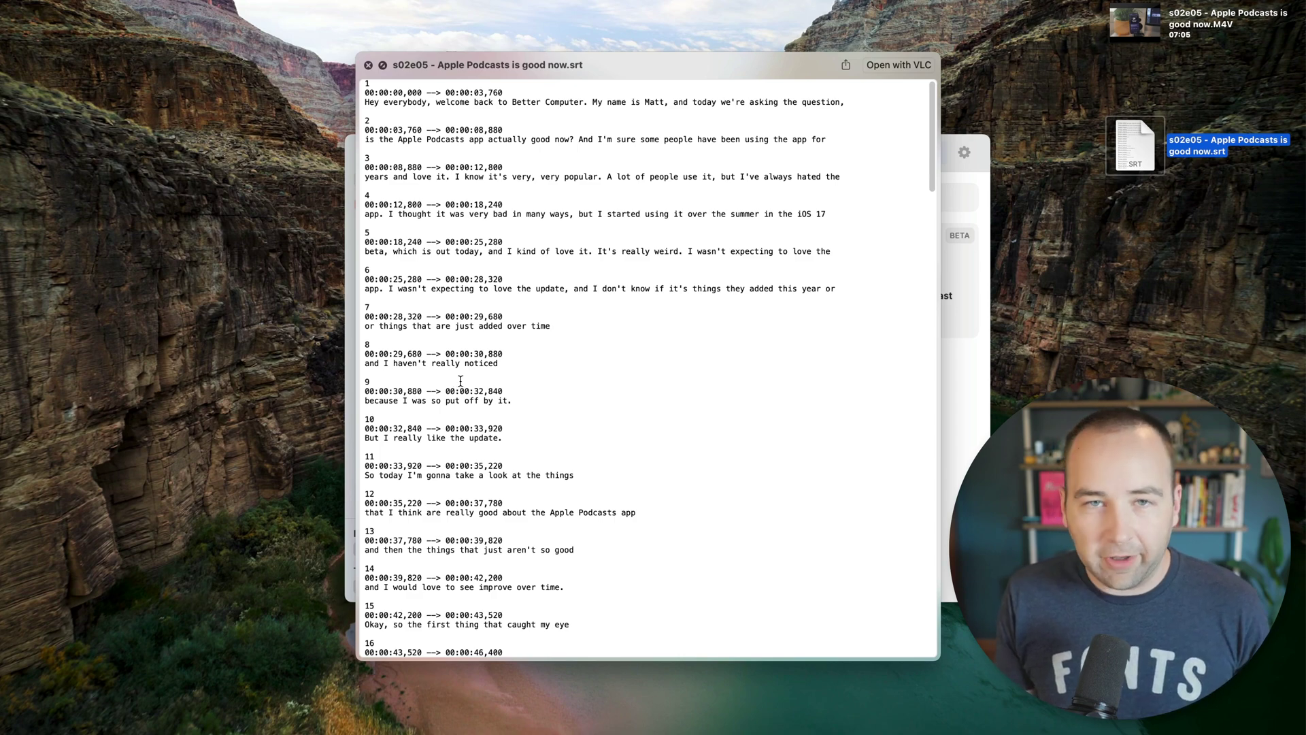
key(space)
click(1000, 403)
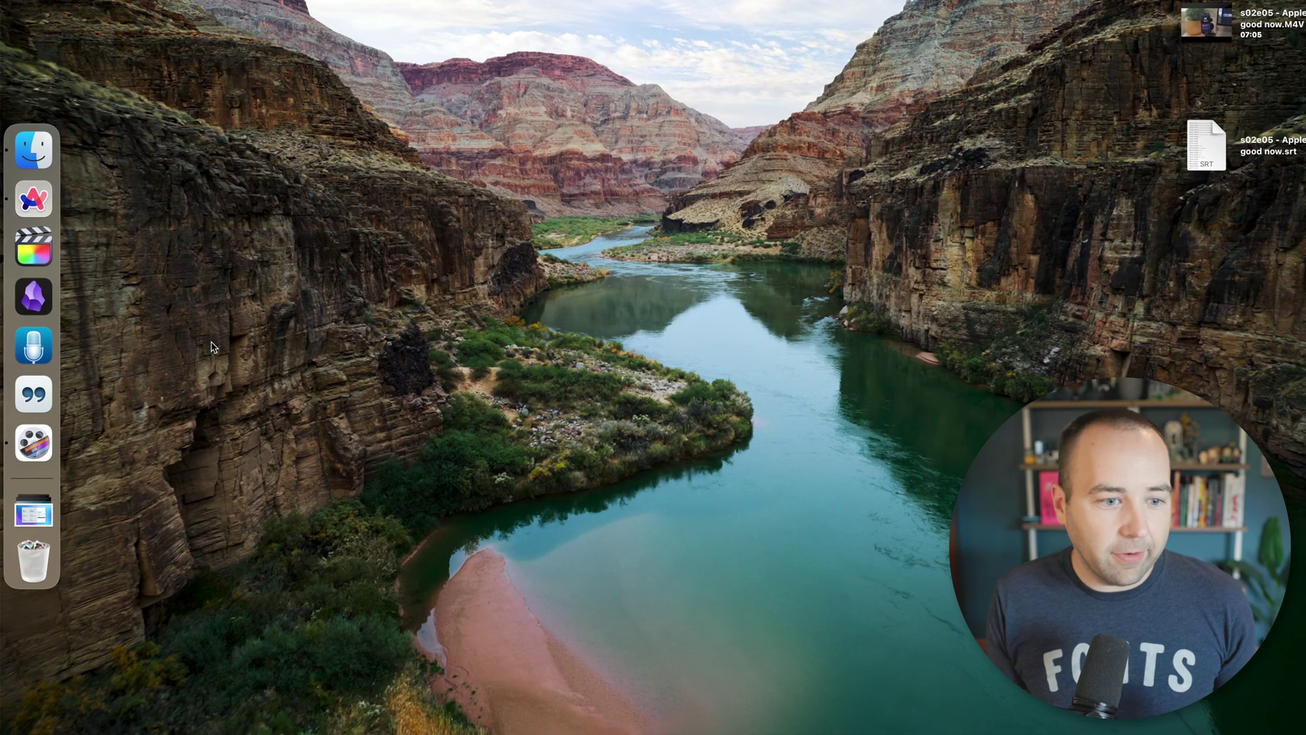
Start transcribing the s02e05 M4V in a new, enlarged Transcriptionist document, then open the AI Brain settings.
click(38, 405)
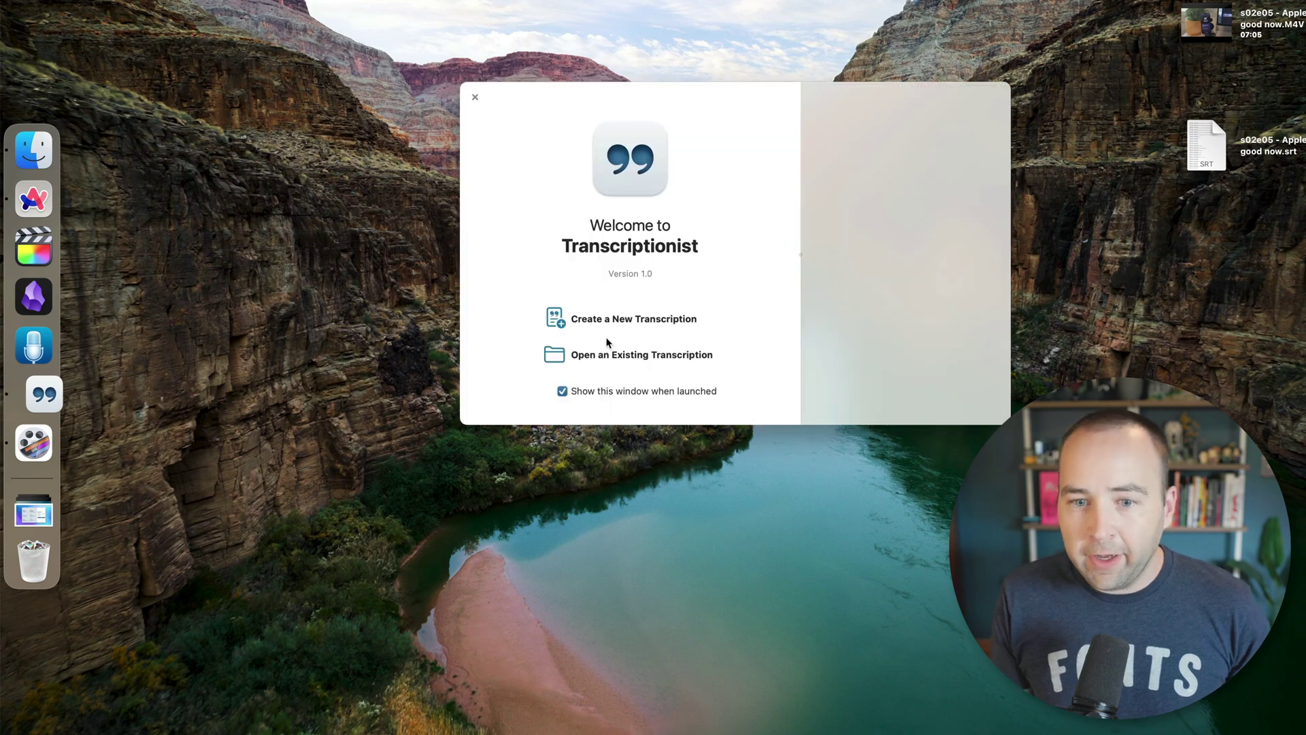
click(605, 320)
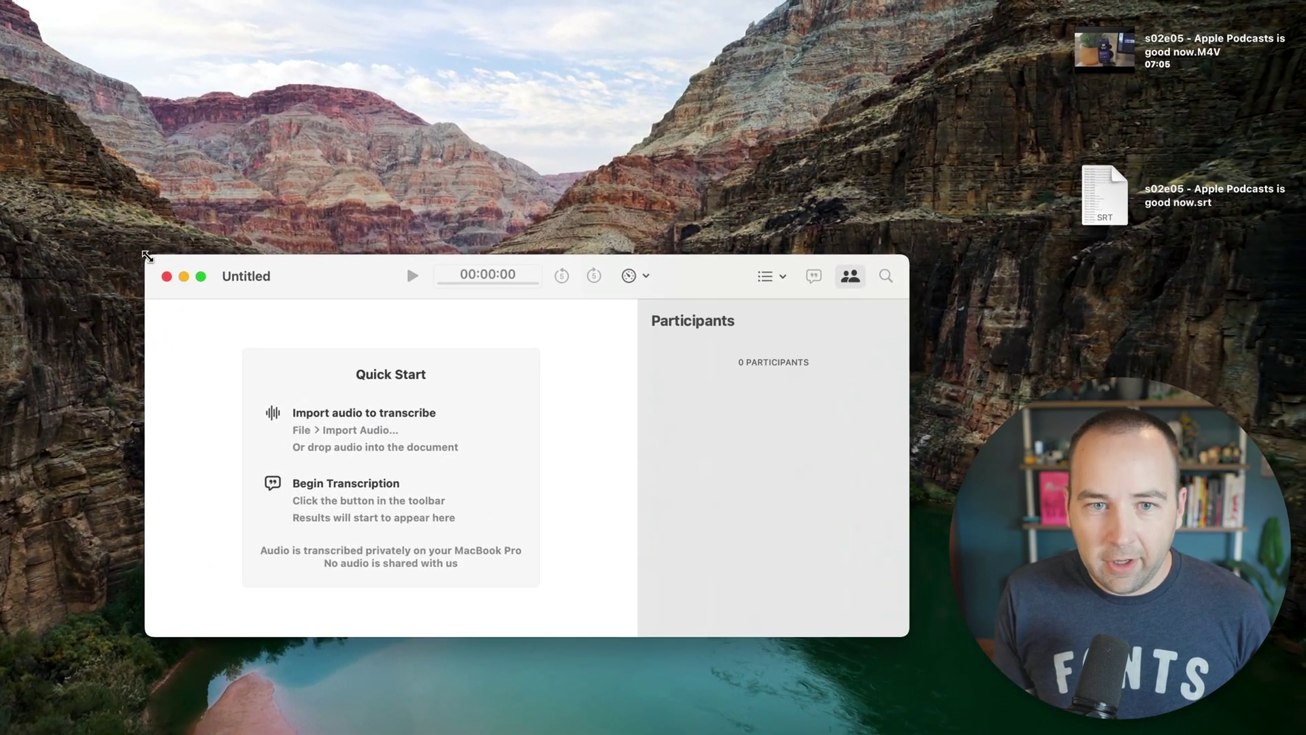
drag(147, 257, 58, 18)
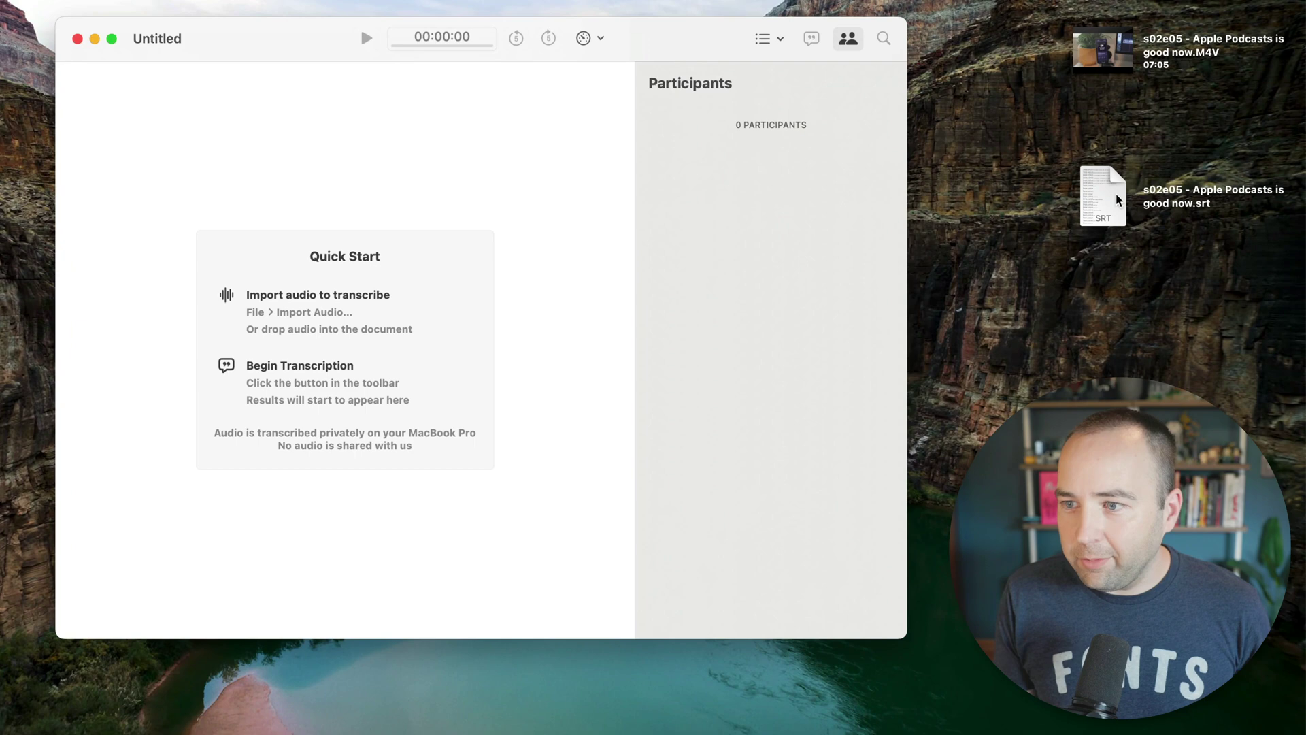
drag(1123, 60, 406, 364)
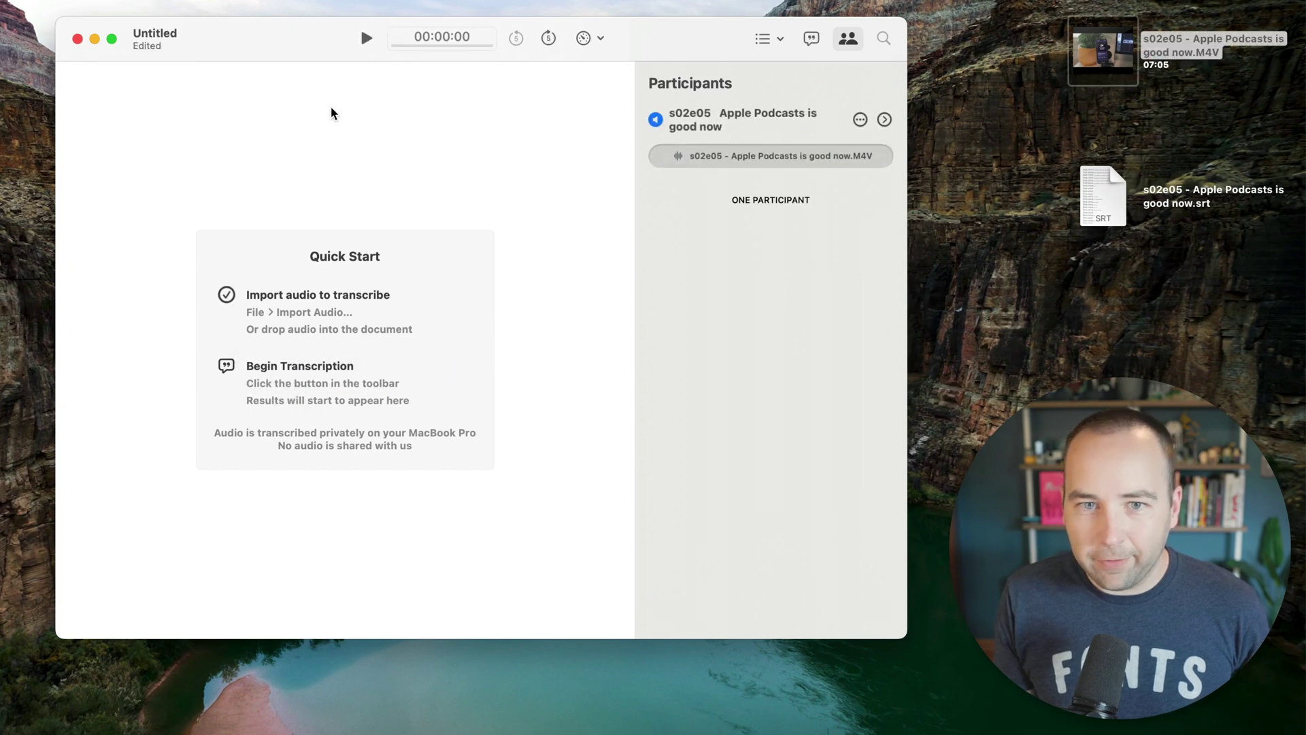
drag(272, 39, 247, 107)
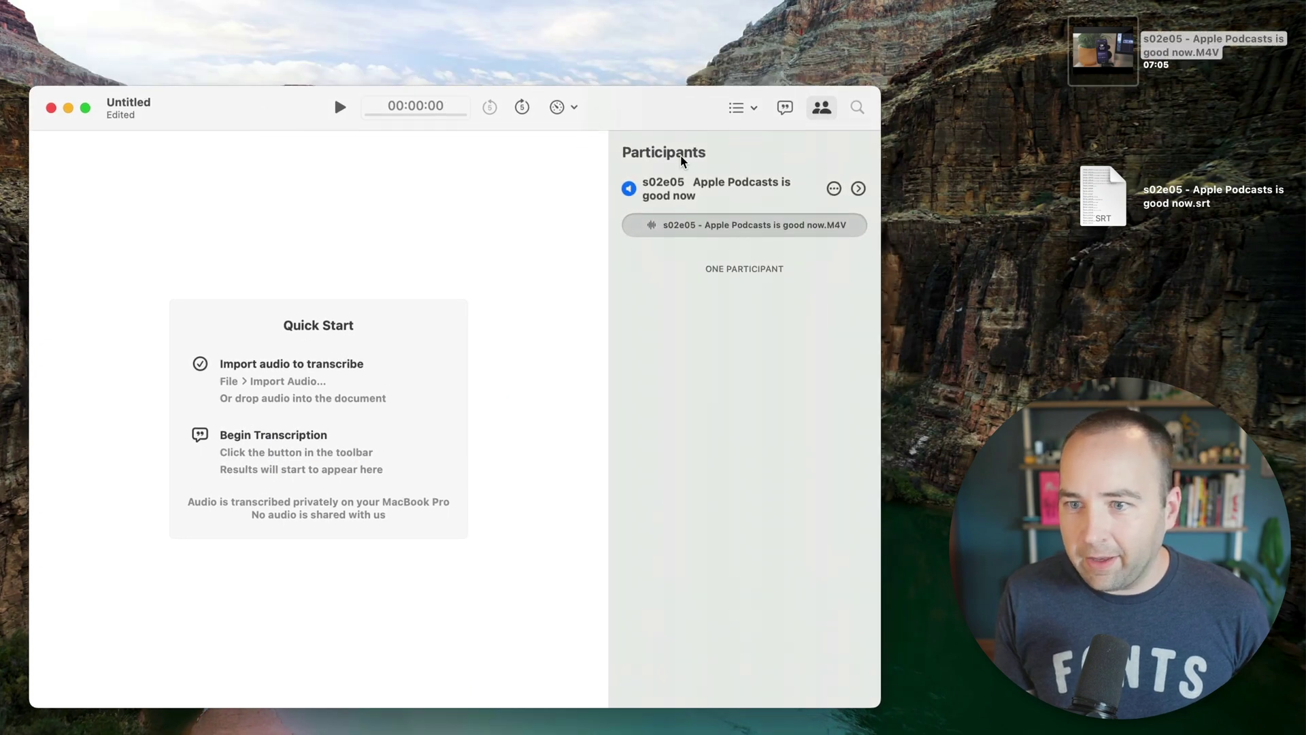
click(789, 108)
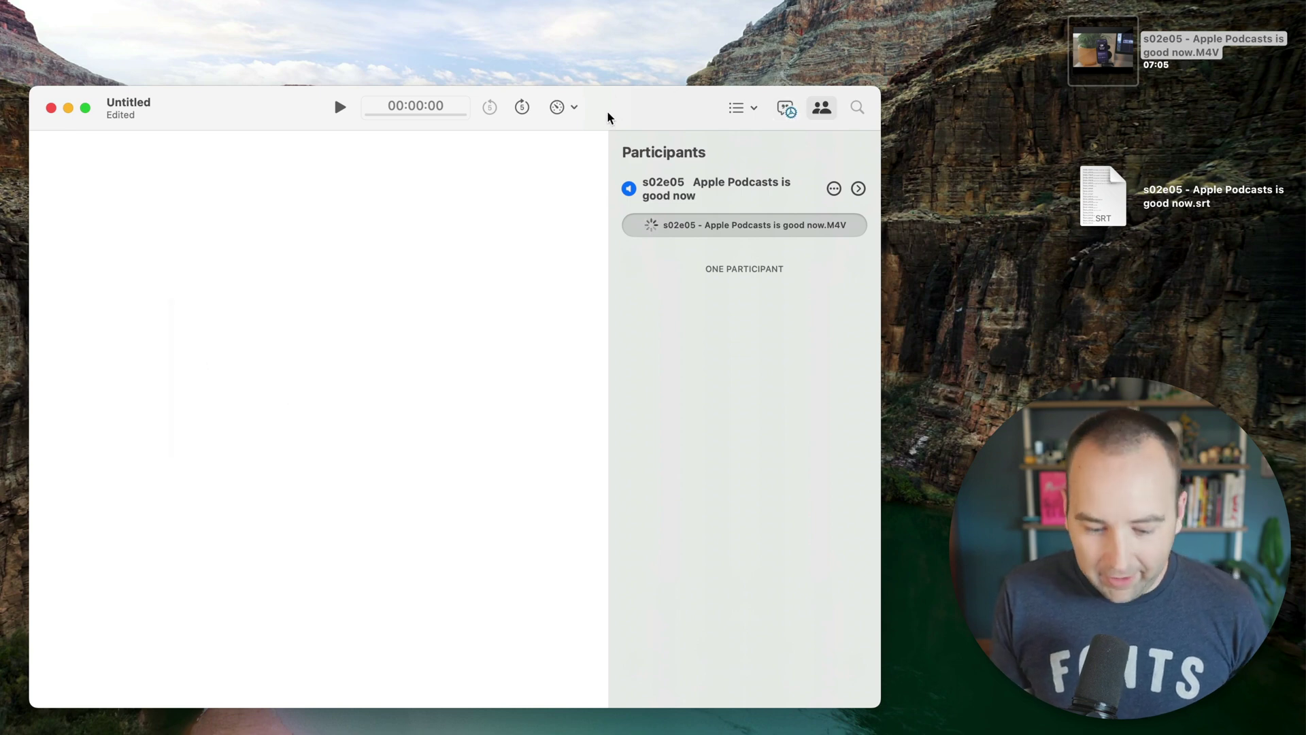
key(super+comma)
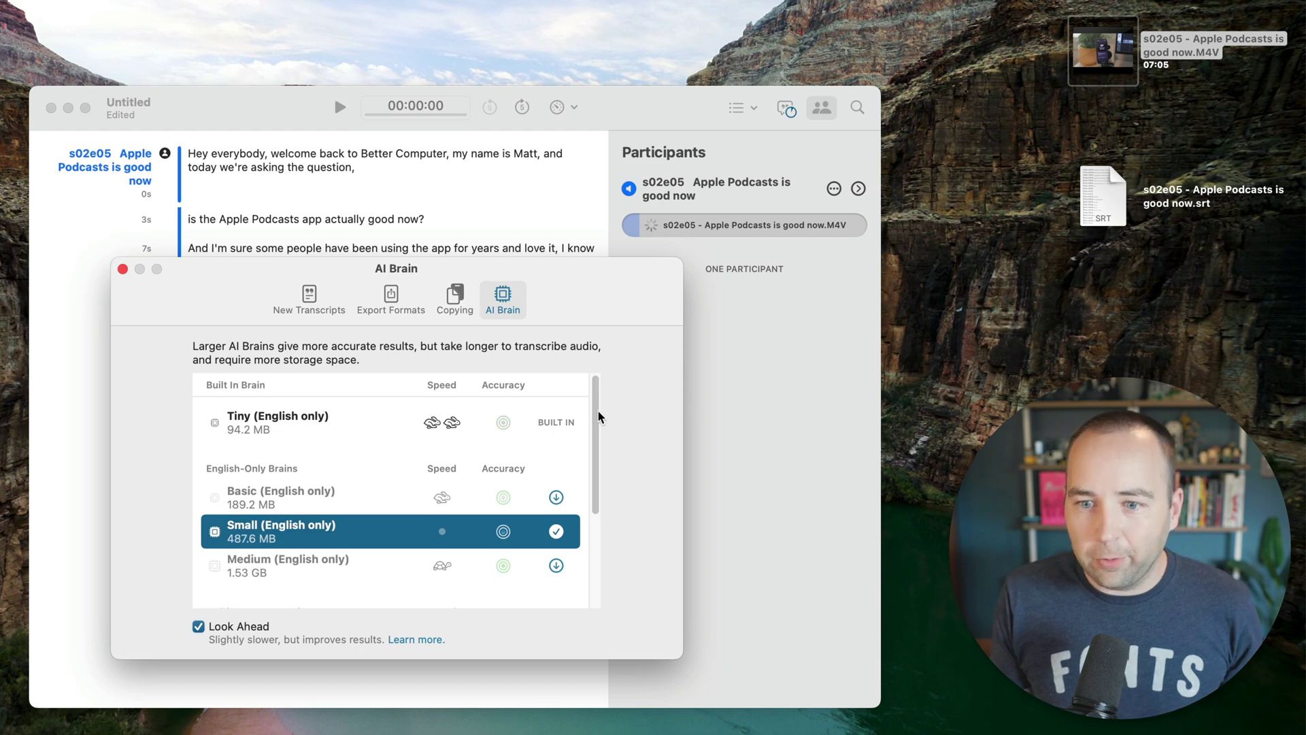
Scroll through the AI Brain model list, then close the AI Brain settings window.
drag(599, 417, 601, 521)
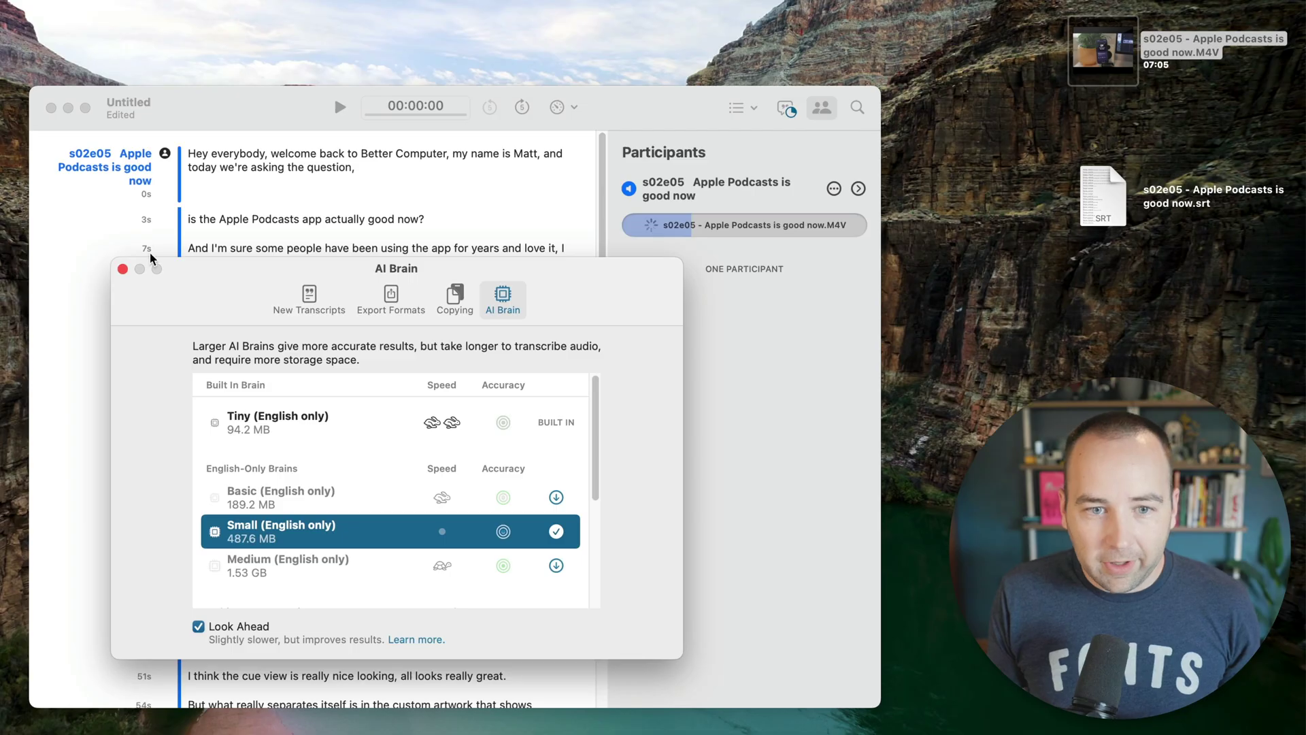
click(122, 269)
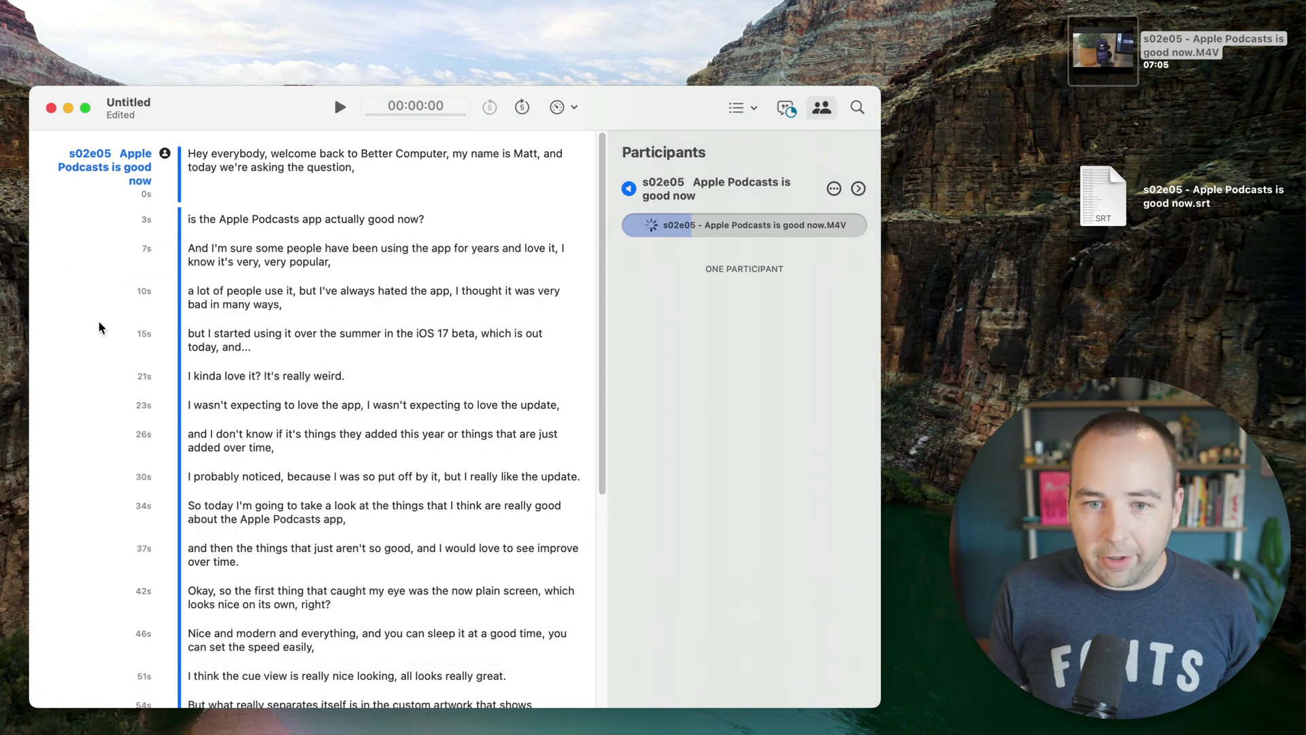
key(super+comma)
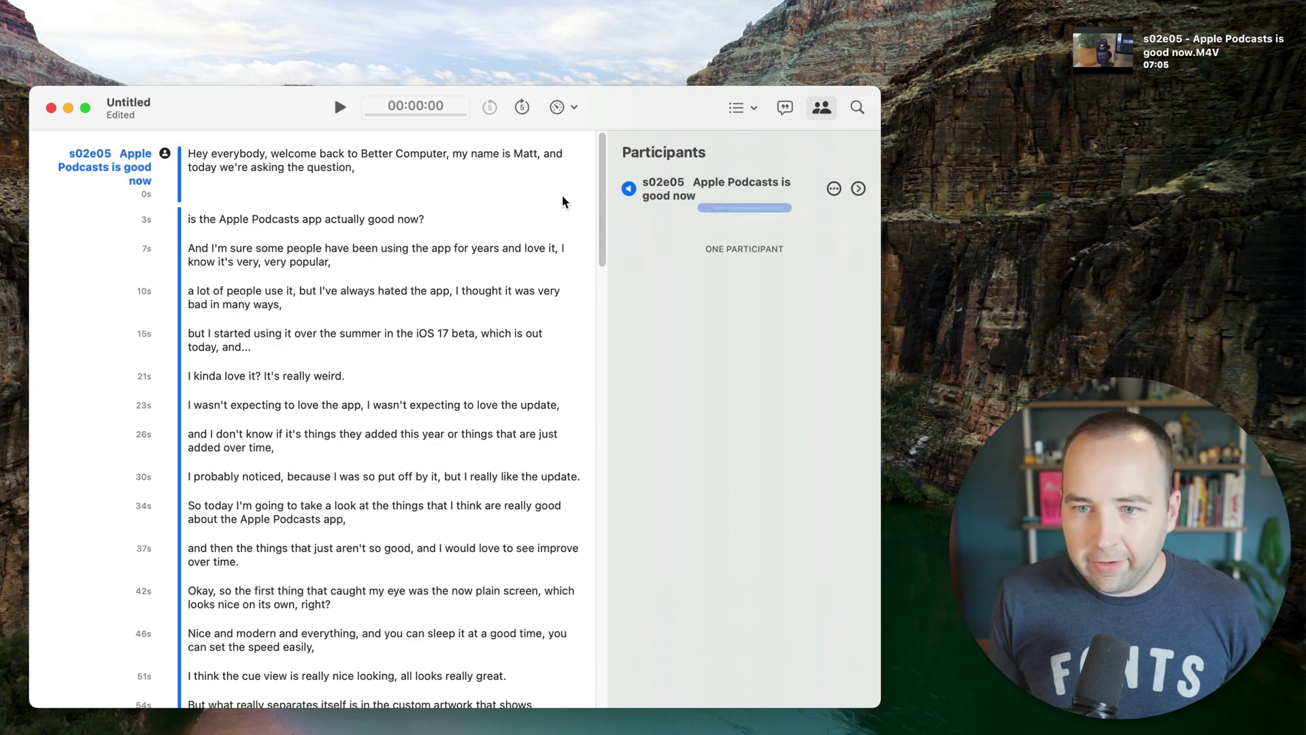
drag(595, 193, 593, 102)
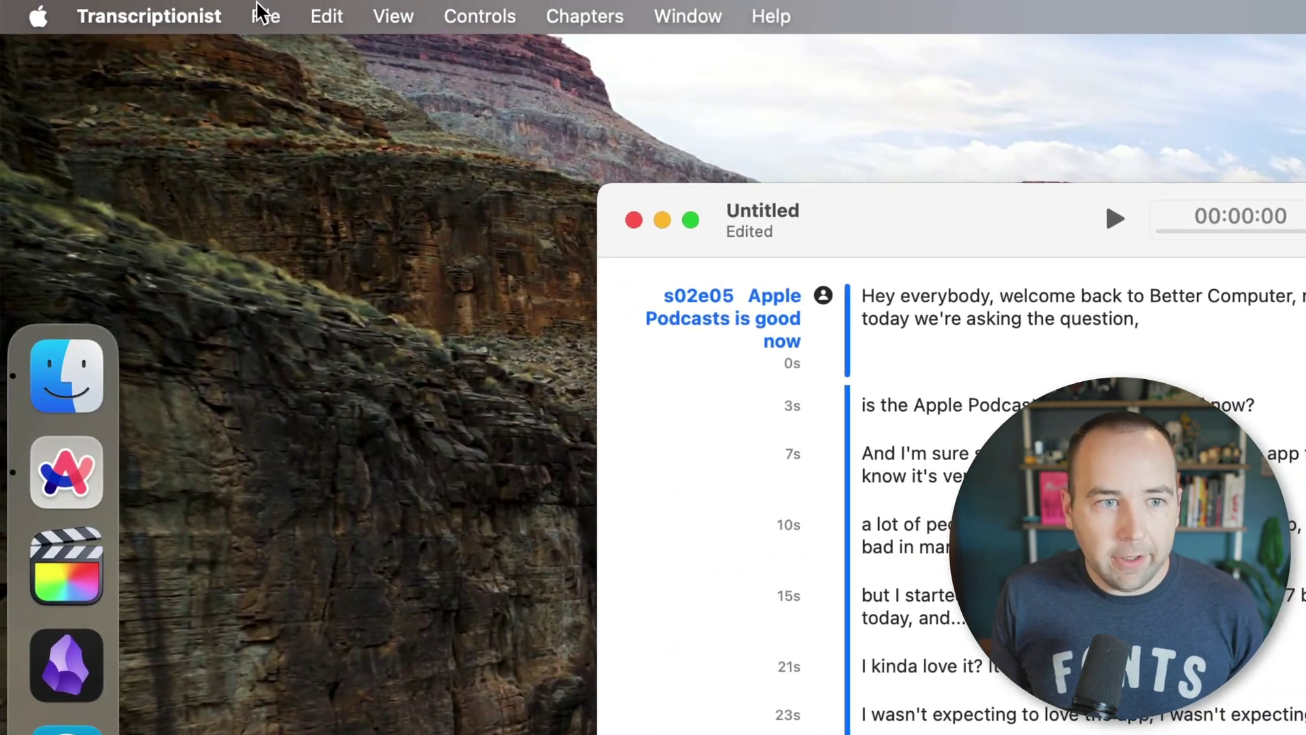
Export the subtitles to the desktop as 'Exported Subtitles.srt', then close the untitled document without saving.
click(260, 12)
mouse_move(357, 457)
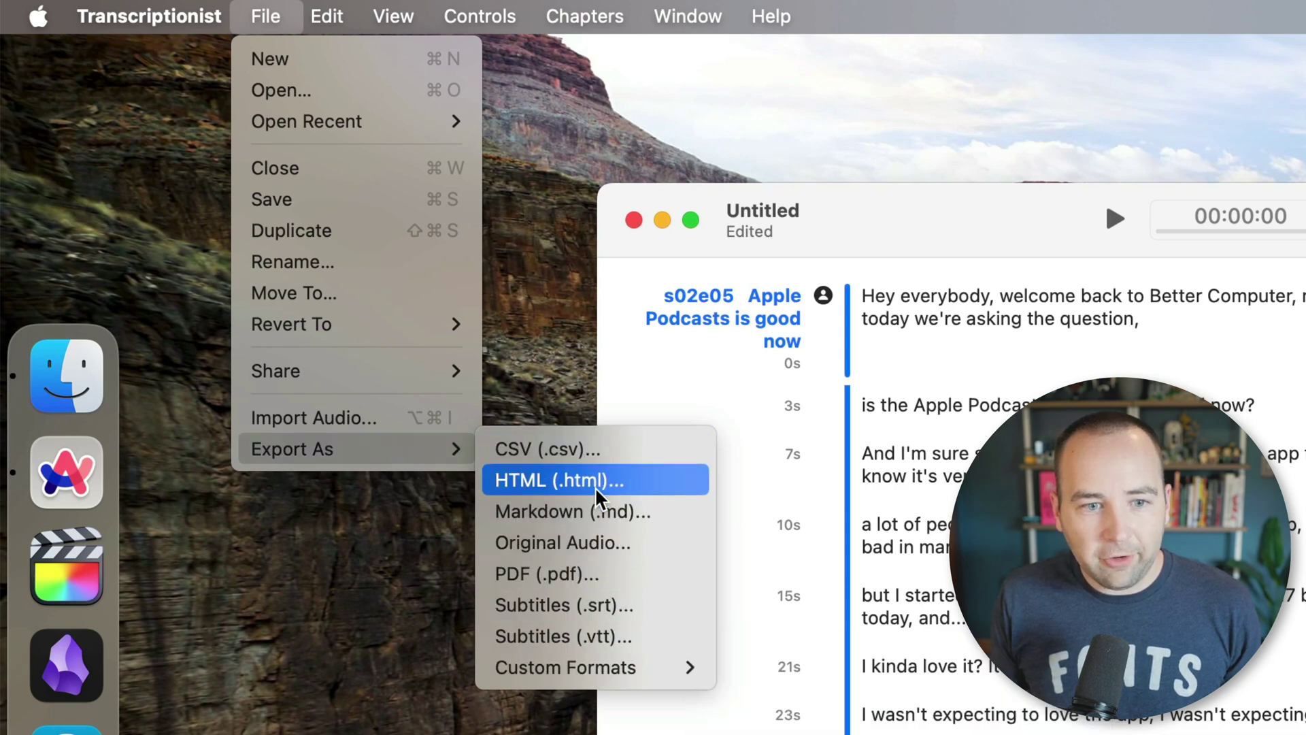
click(583, 605)
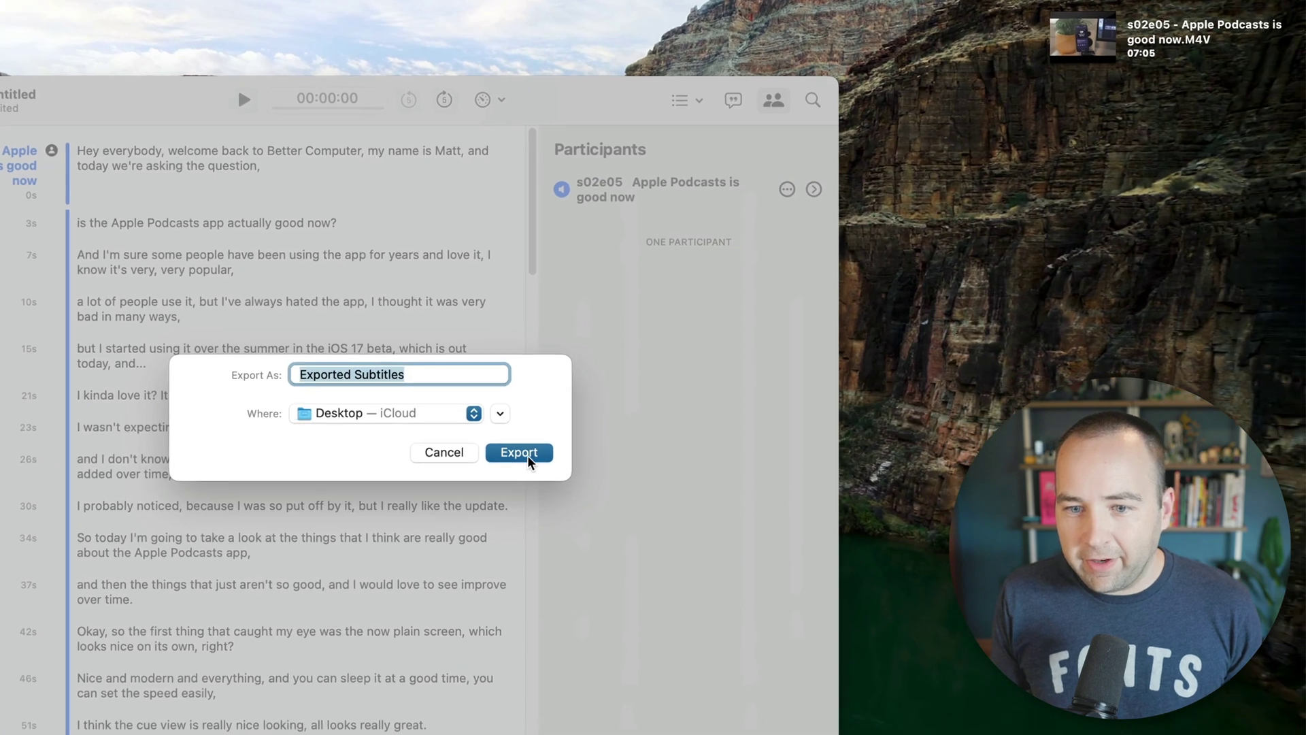
click(867, 556)
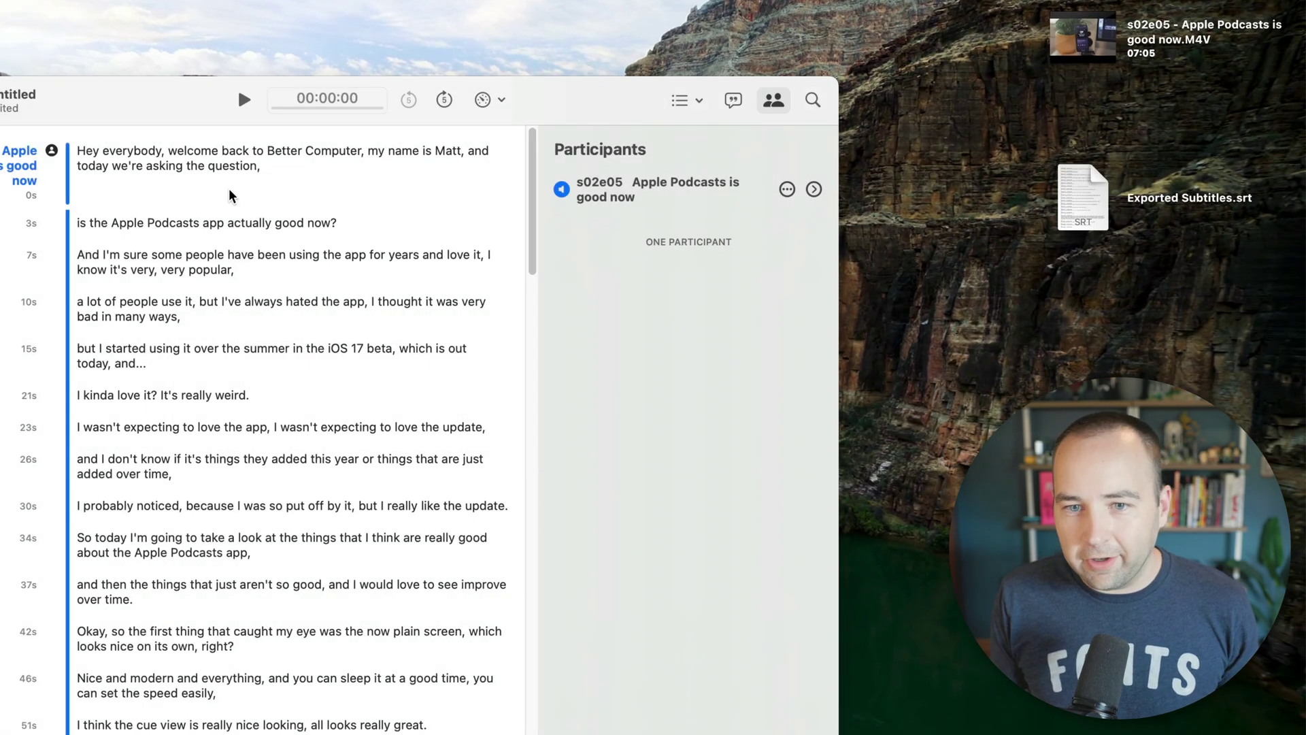
key(cmd+w)
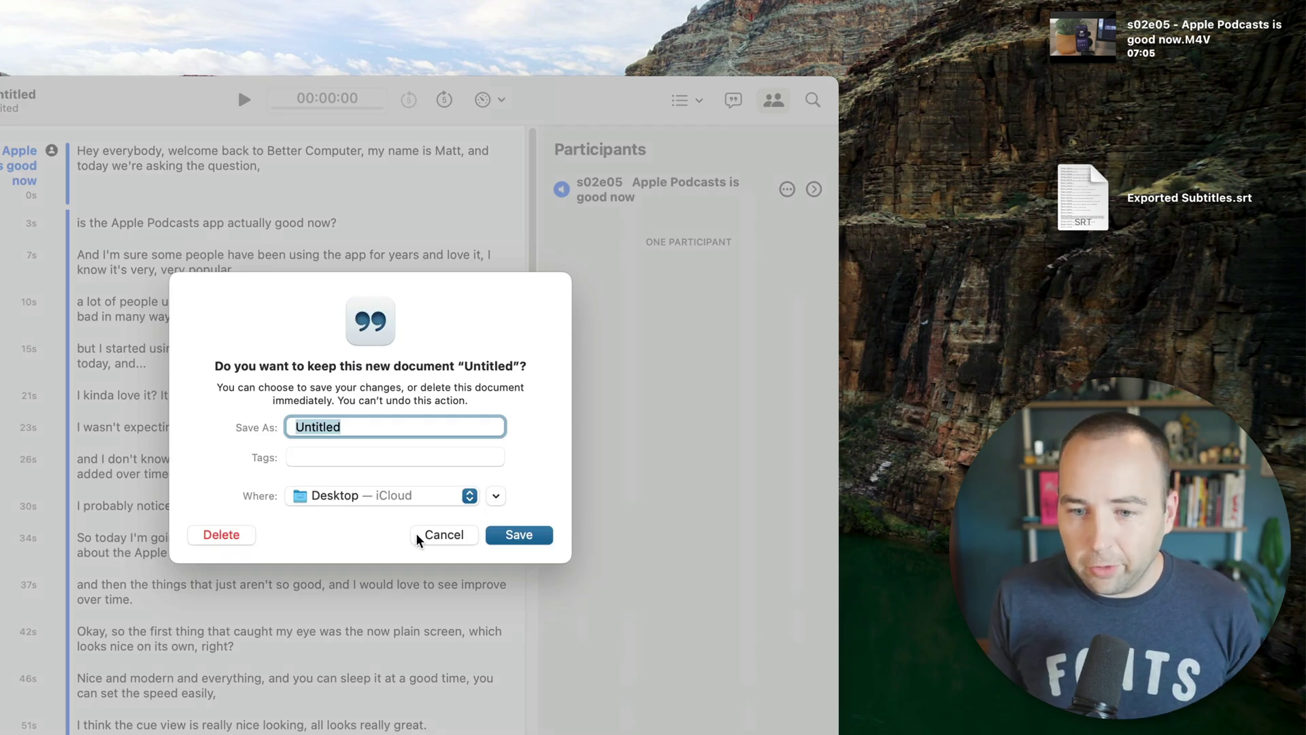
click(221, 535)
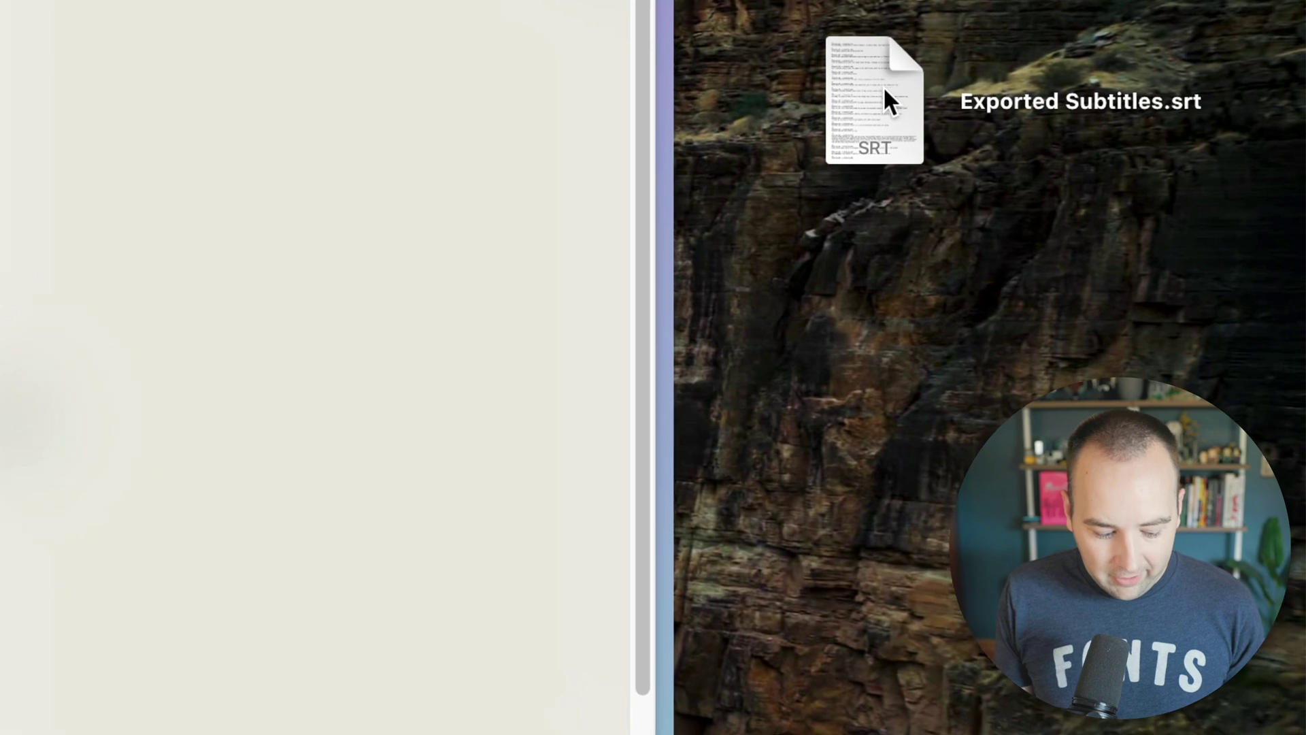
Duplicate 'Exported Subtitles.srt' on the desktop and rename the copy to 'Exported Subtitles copy.txt'.
click(1100, 136)
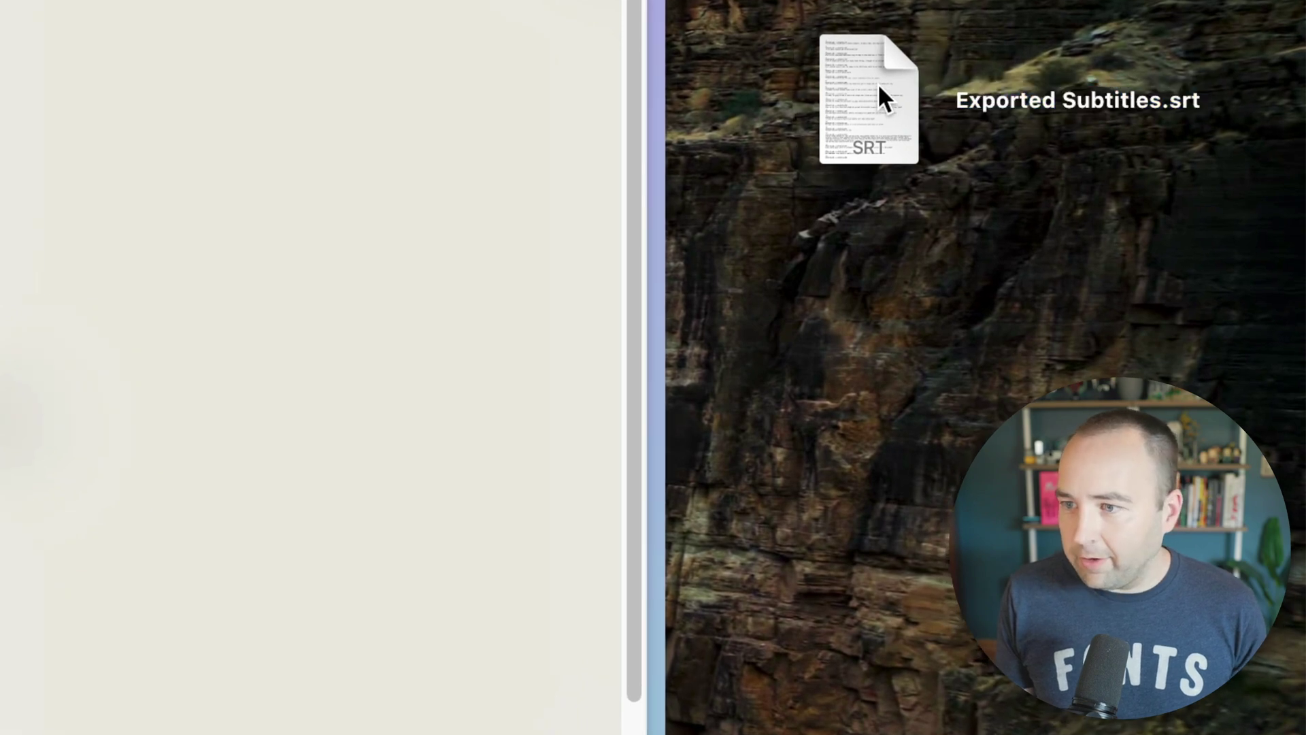
key(super+d)
drag(963, 155, 882, 291)
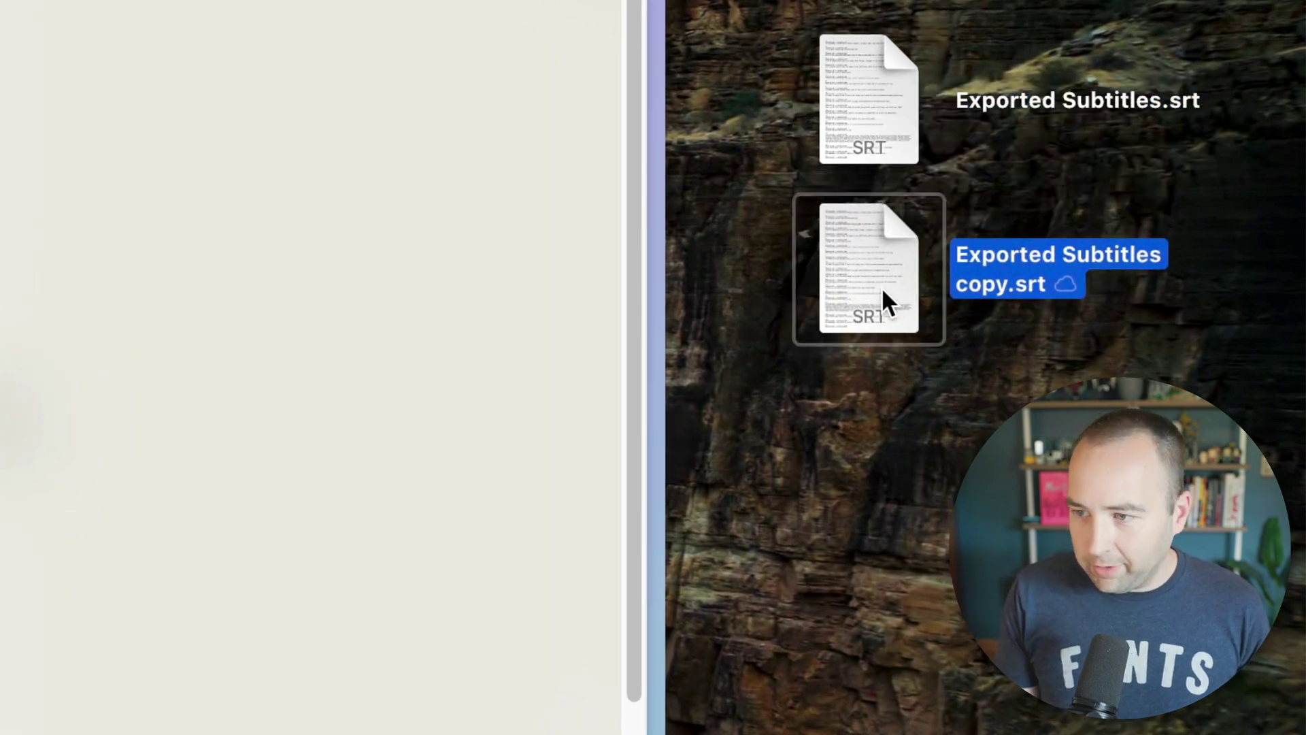
key(Return)
key(Right)
key(Right)
key(Right)
key(Left)
key(shift+Right)
key(shift+Right)
key(shift+Right)
text(txt)
key(Return)
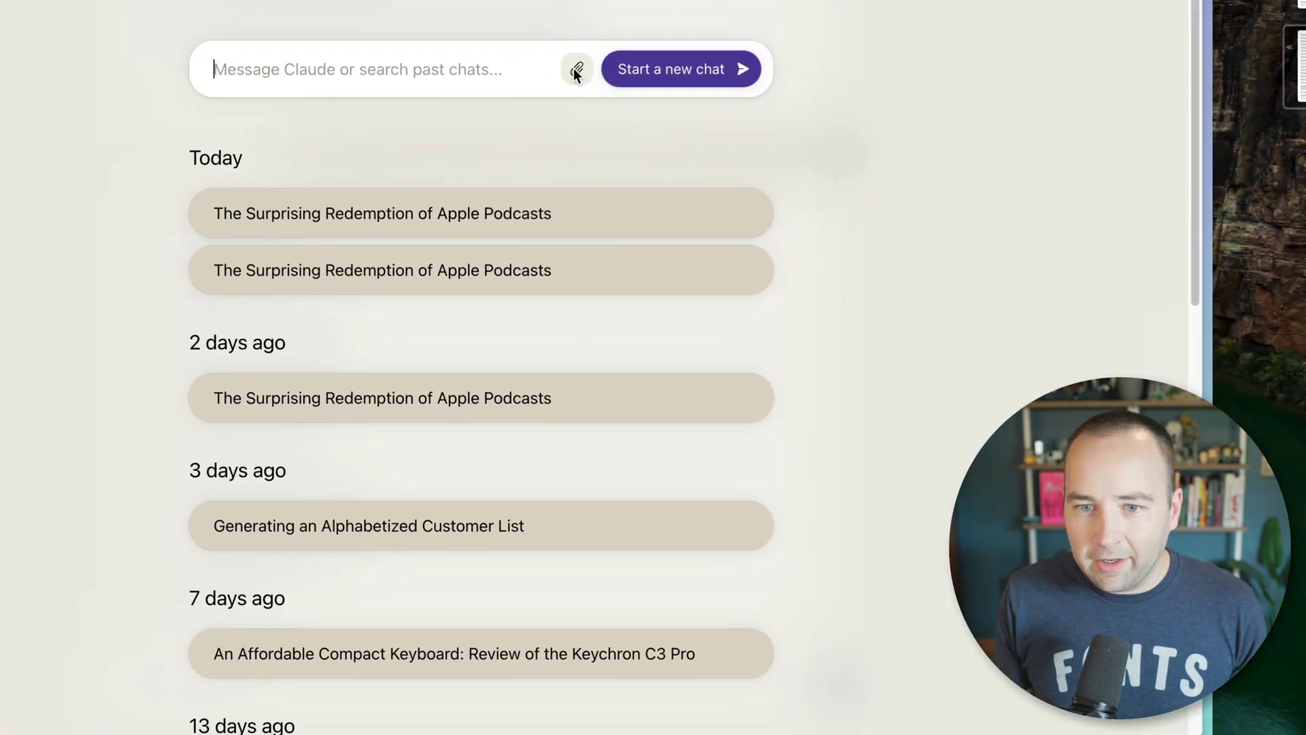
Attach 'Exported Subtitles copy.txt' to a new Claude chat message.
click(575, 65)
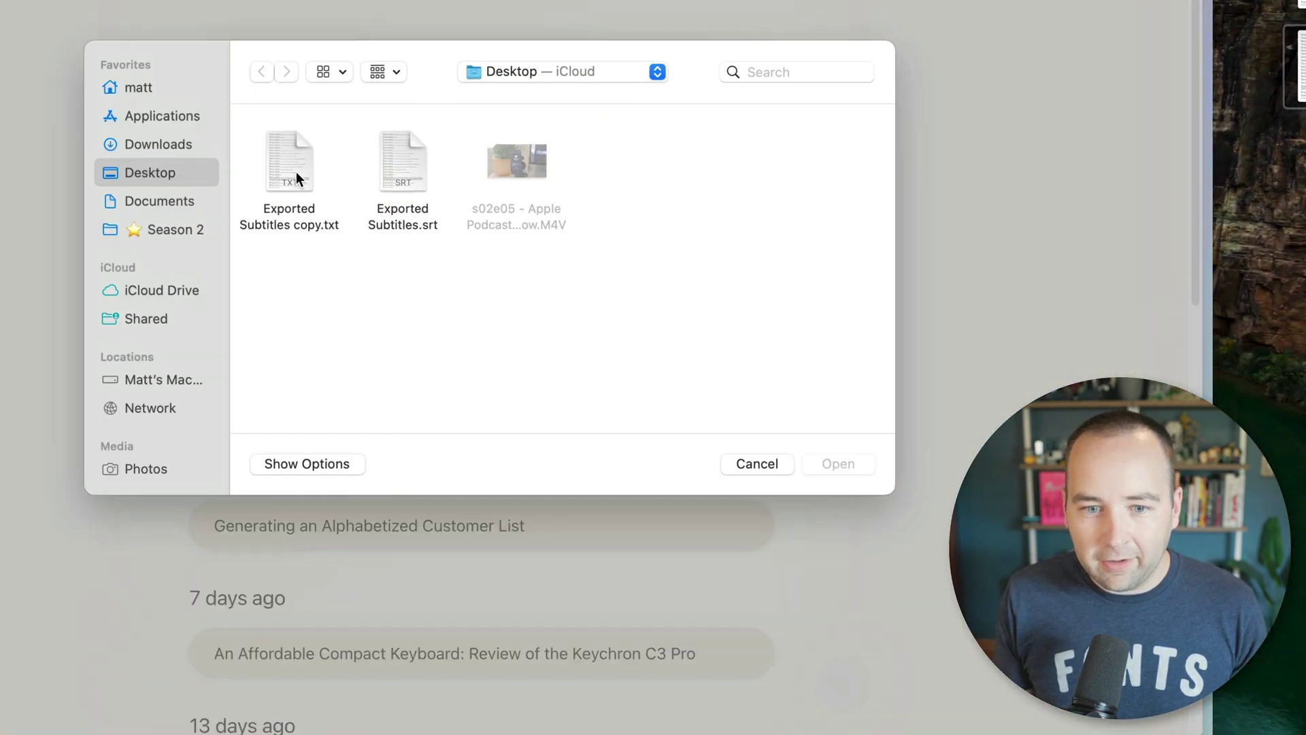
click(297, 174)
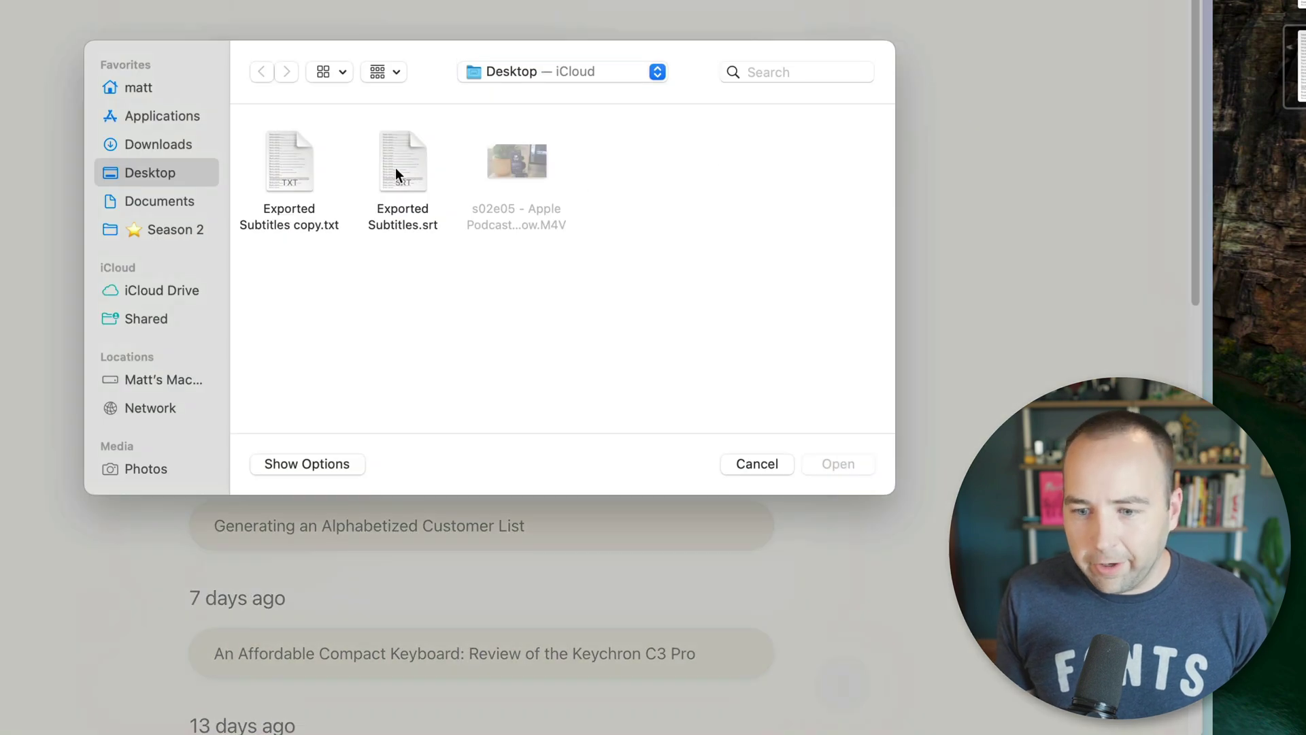
click(272, 170)
click(826, 468)
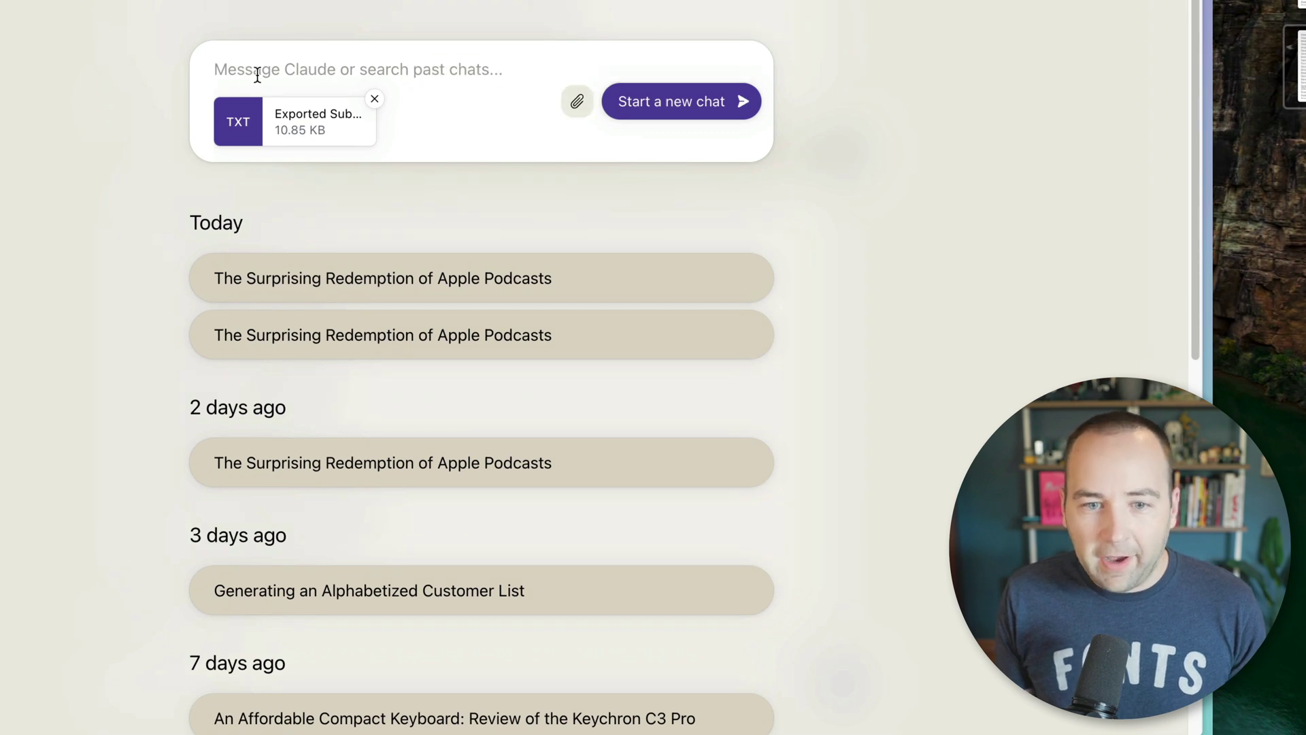
Send the pasted request for ten classy, enticing video titles, then regenerate Claude's answer once.
text(this is a youtube video script that talked about why the Apple Podcasts app is actually pretty good now. I want a video title that is classy and not clickbait, but it also enticing. Give me 10 suggestions.)
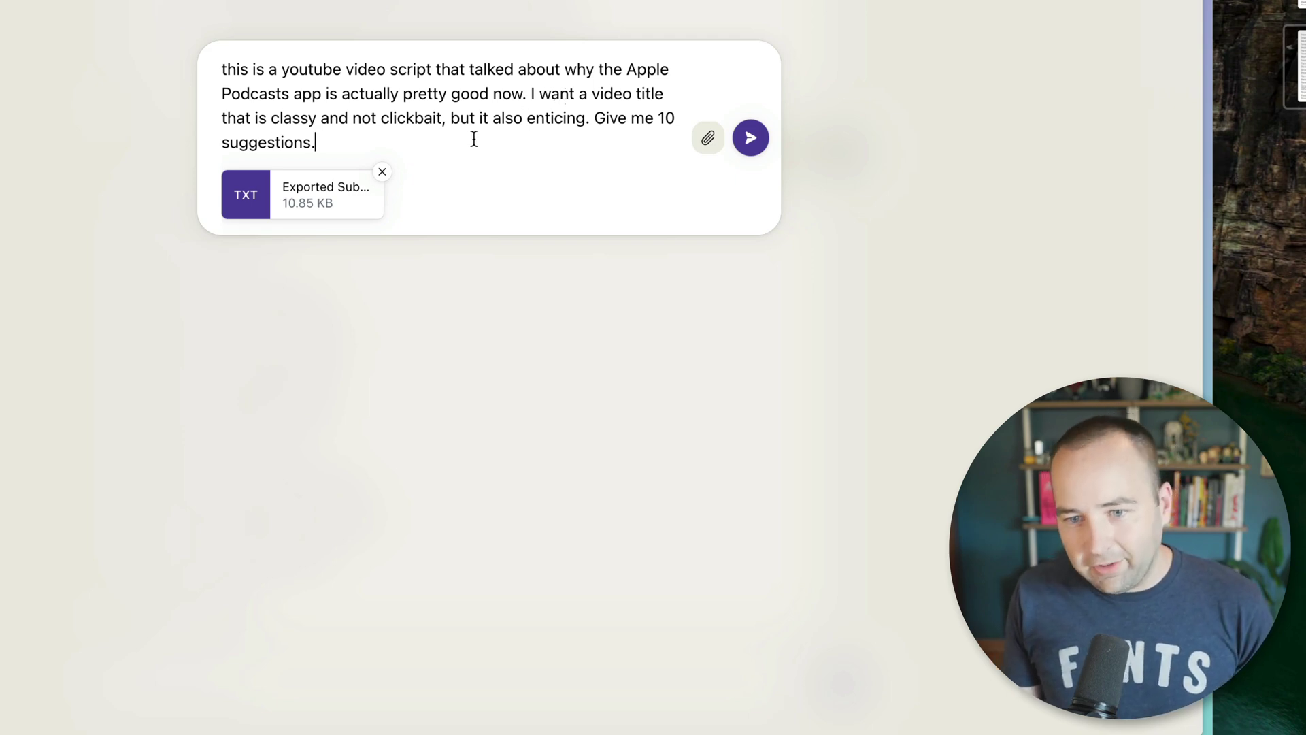
click(751, 138)
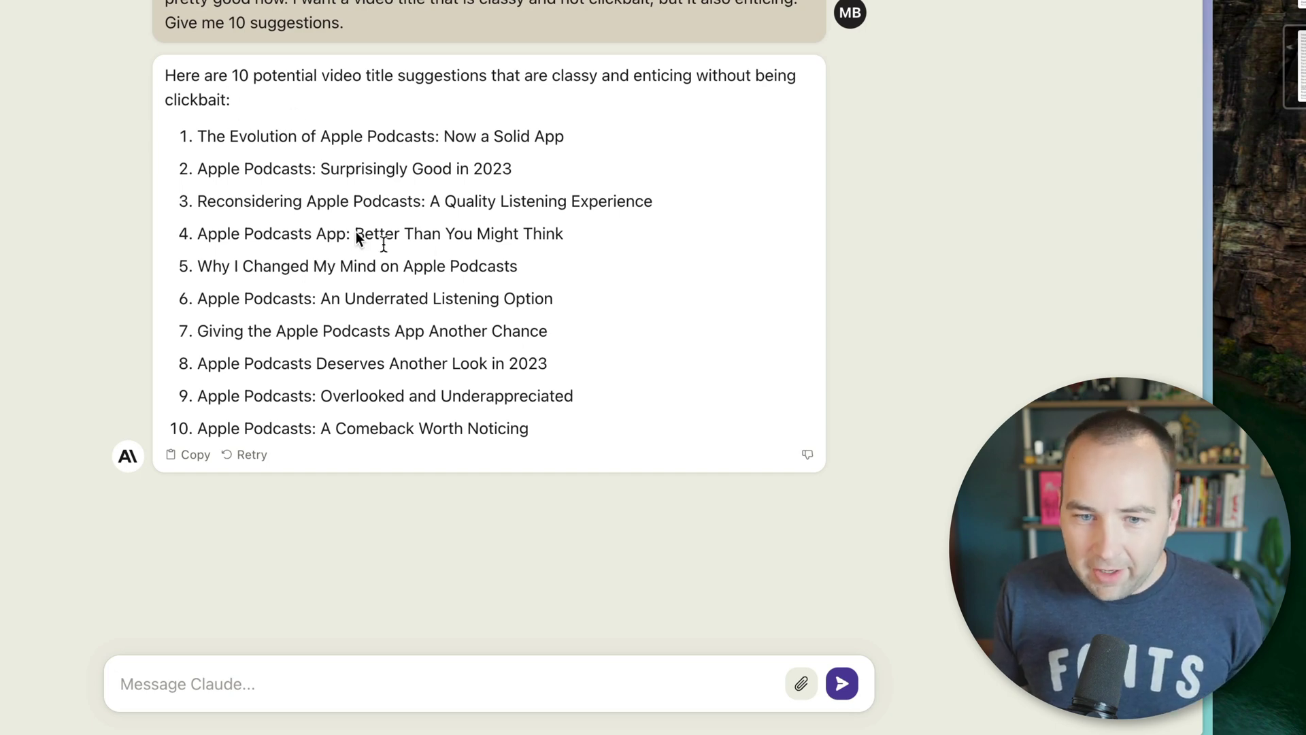
click(251, 454)
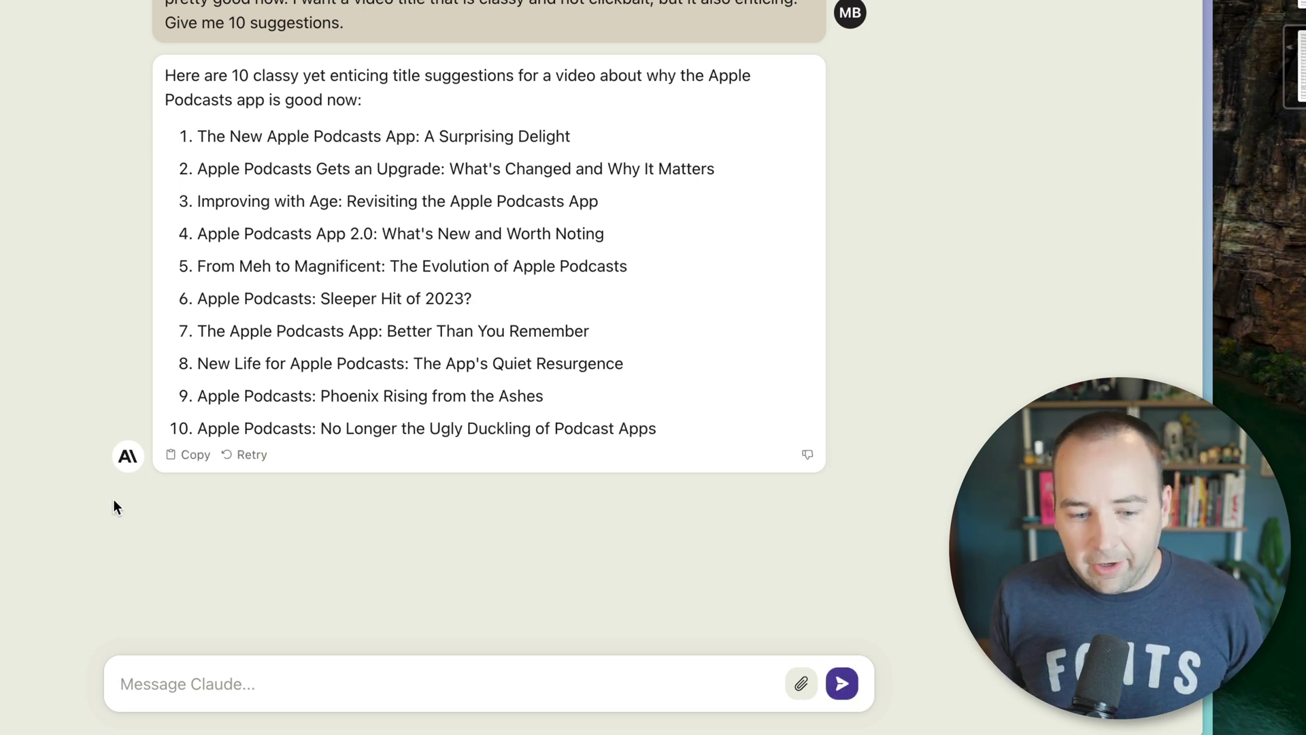
click(255, 683)
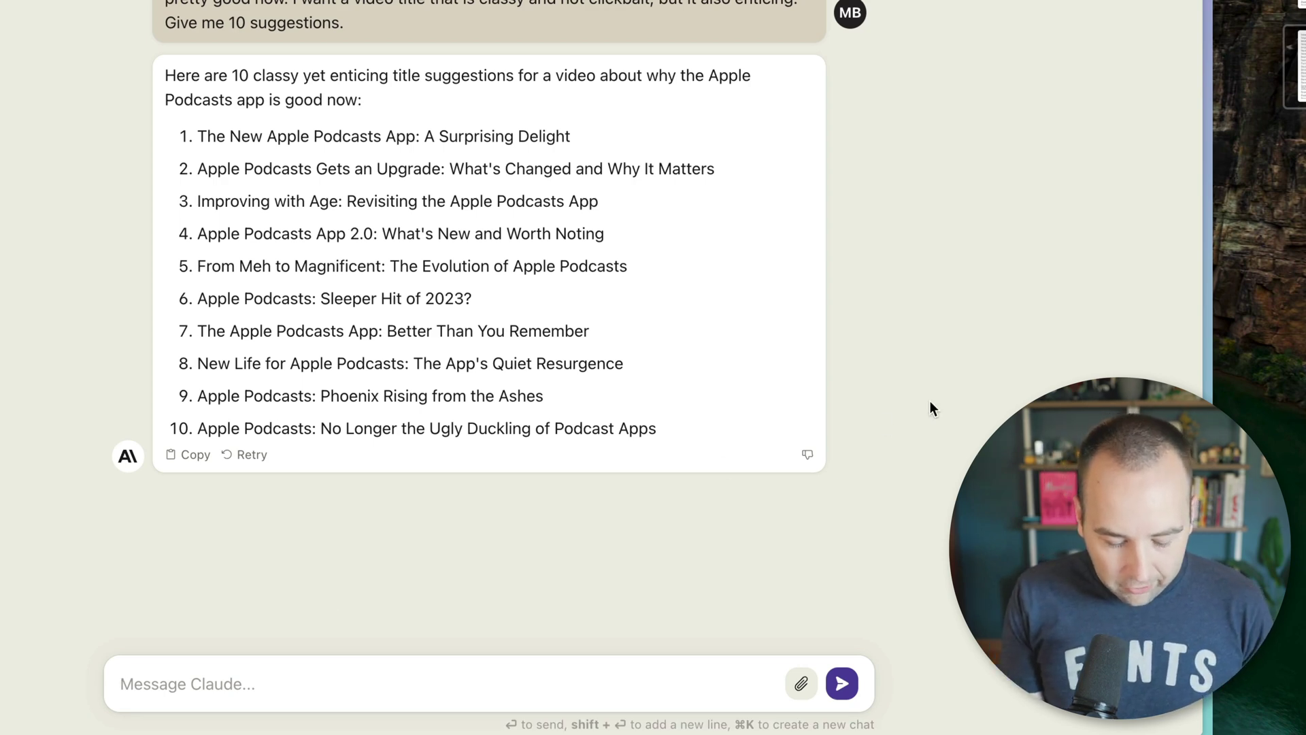
Ask Claude for YouTube-description chapter markers, then regenerate them into an Intro-to-Outro list.
text(make)
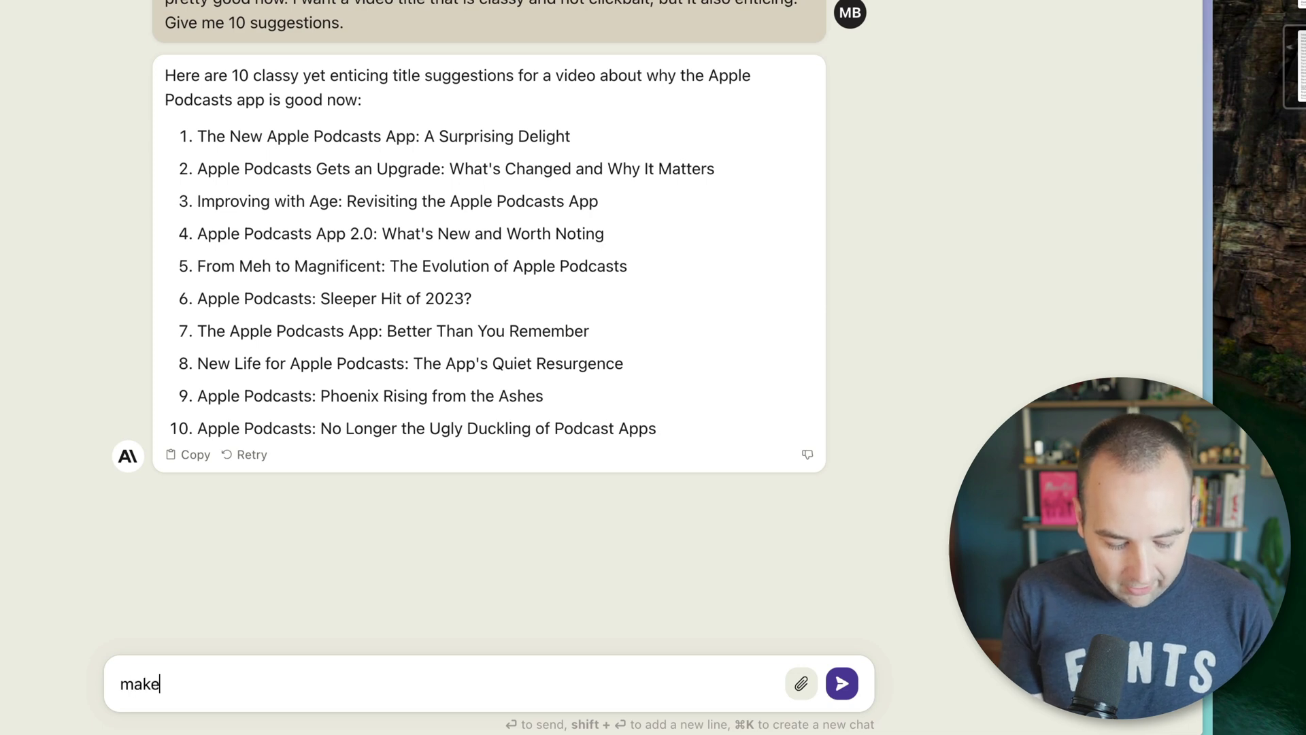
text( chapter markers )
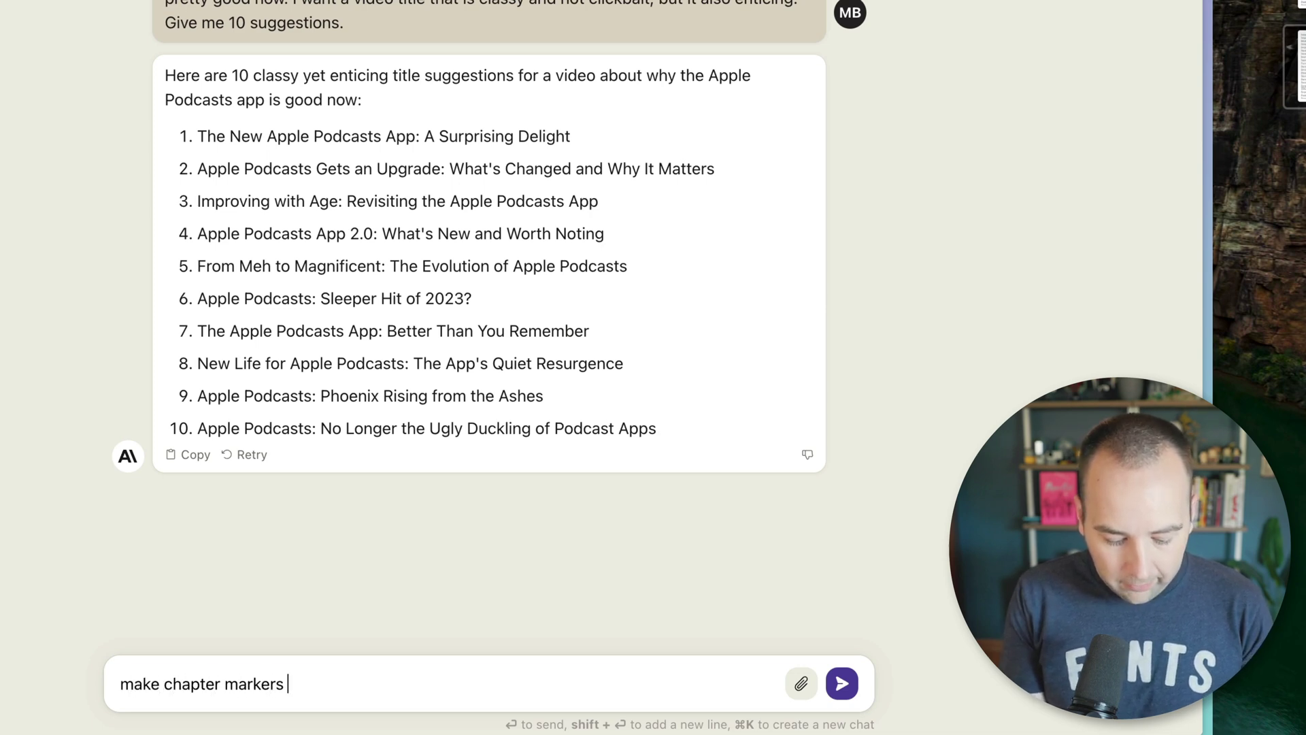
text(for this video in the format you would use in a youtu)
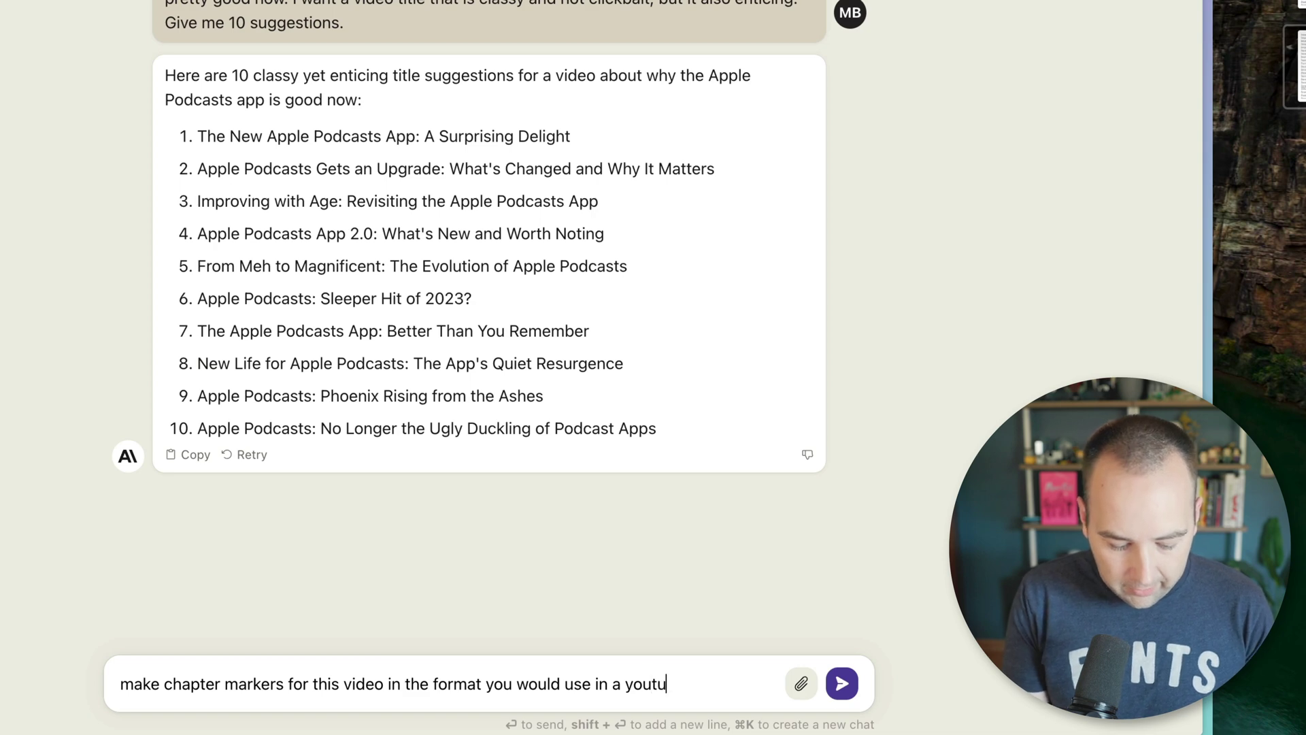
text(be description)
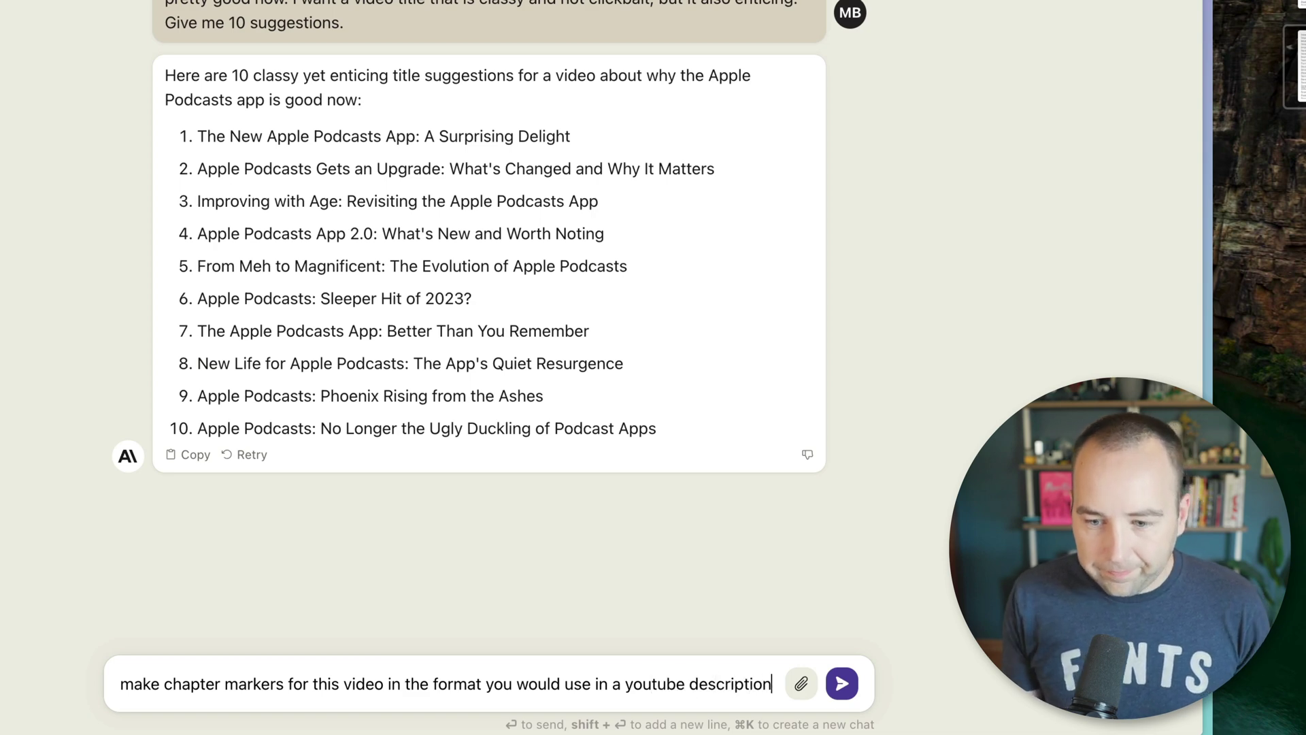
key(Return)
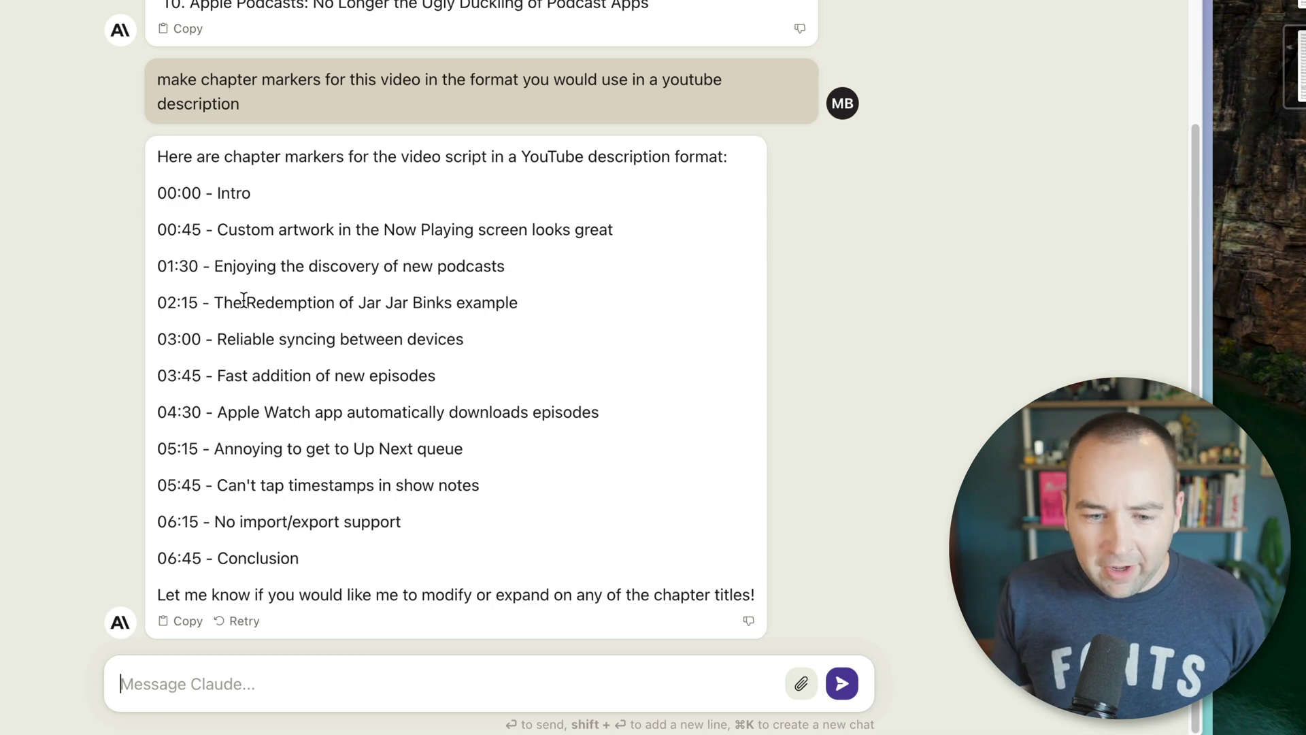
click(246, 620)
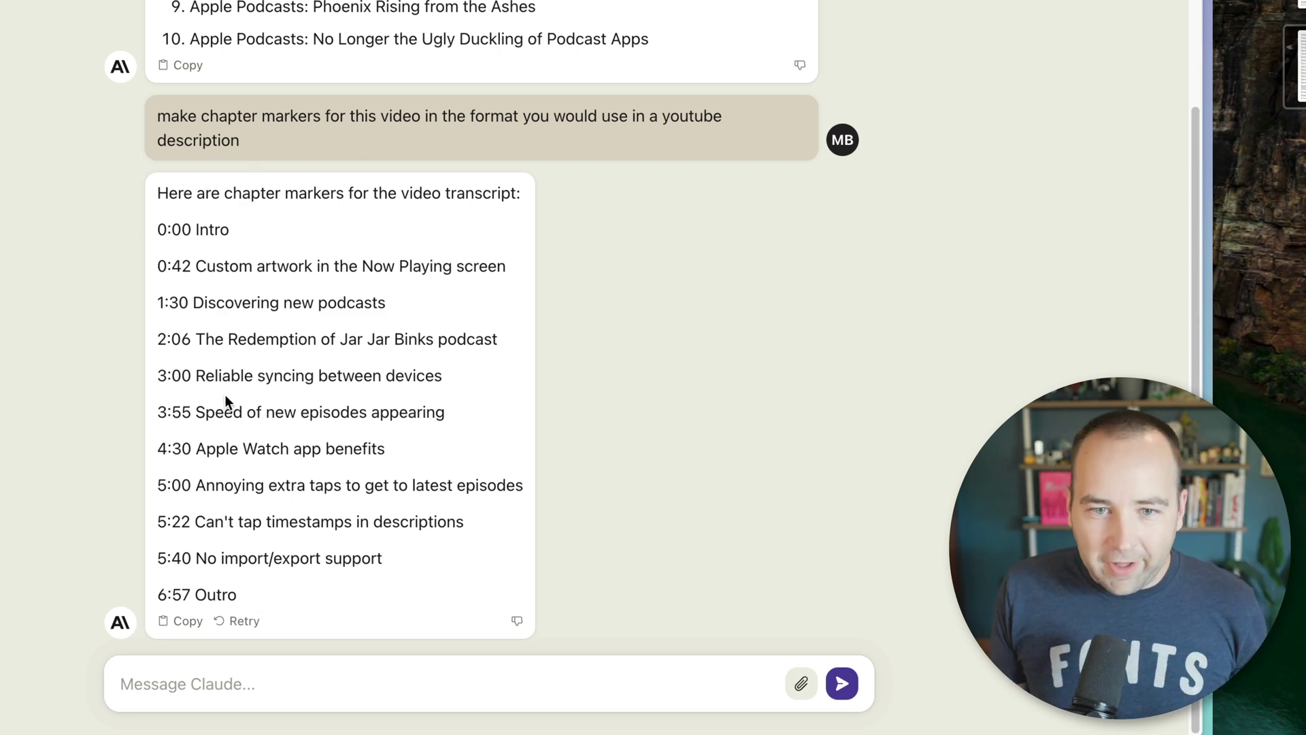
scroll(263, 421, up, 5)
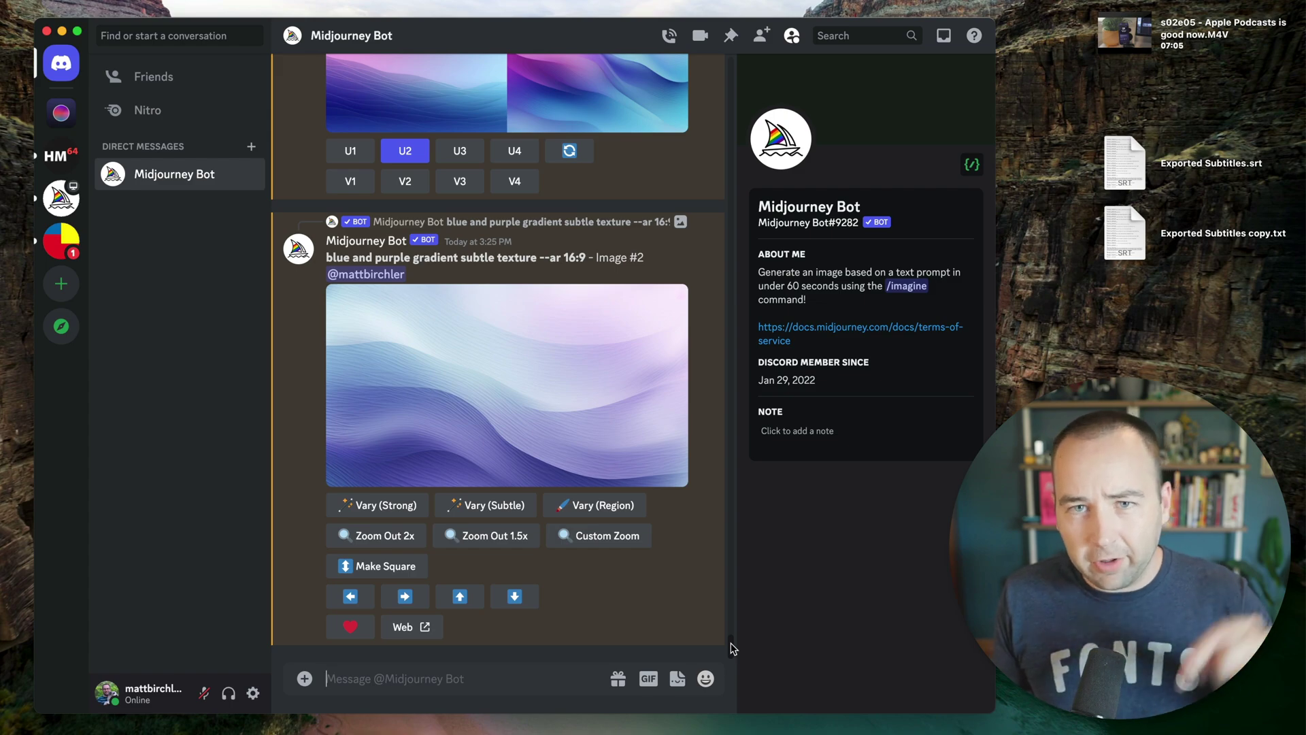
drag(731, 647, 705, 677)
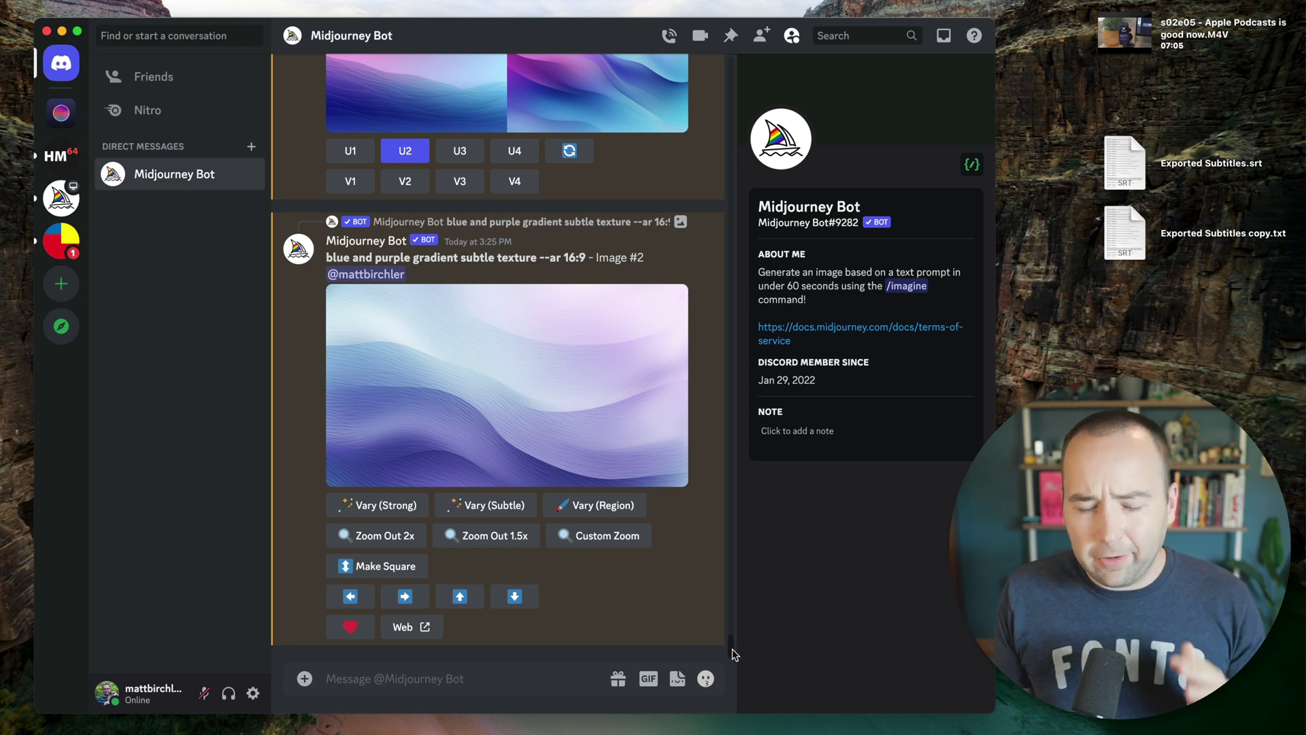